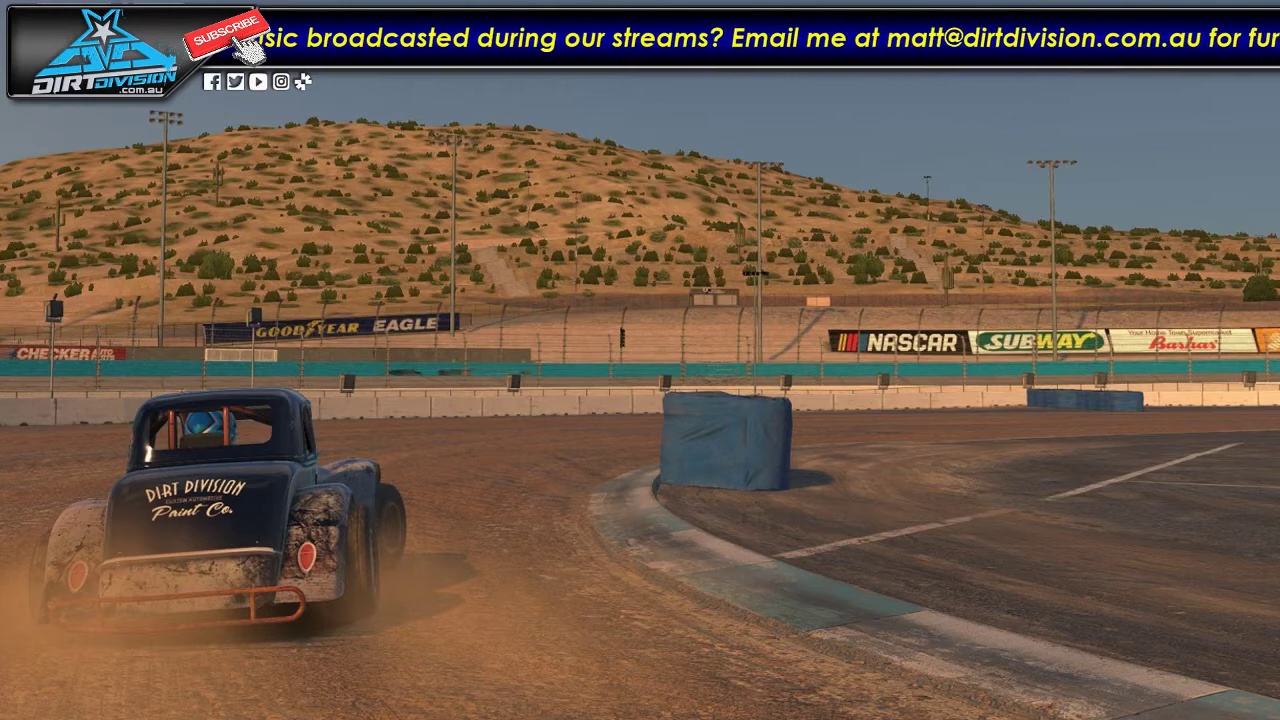
Step: Switch to the iRacing member site, choose the Dirt Sprint Car - 410 and launch a test session at Eldora Speedway
key(alt+Tab)
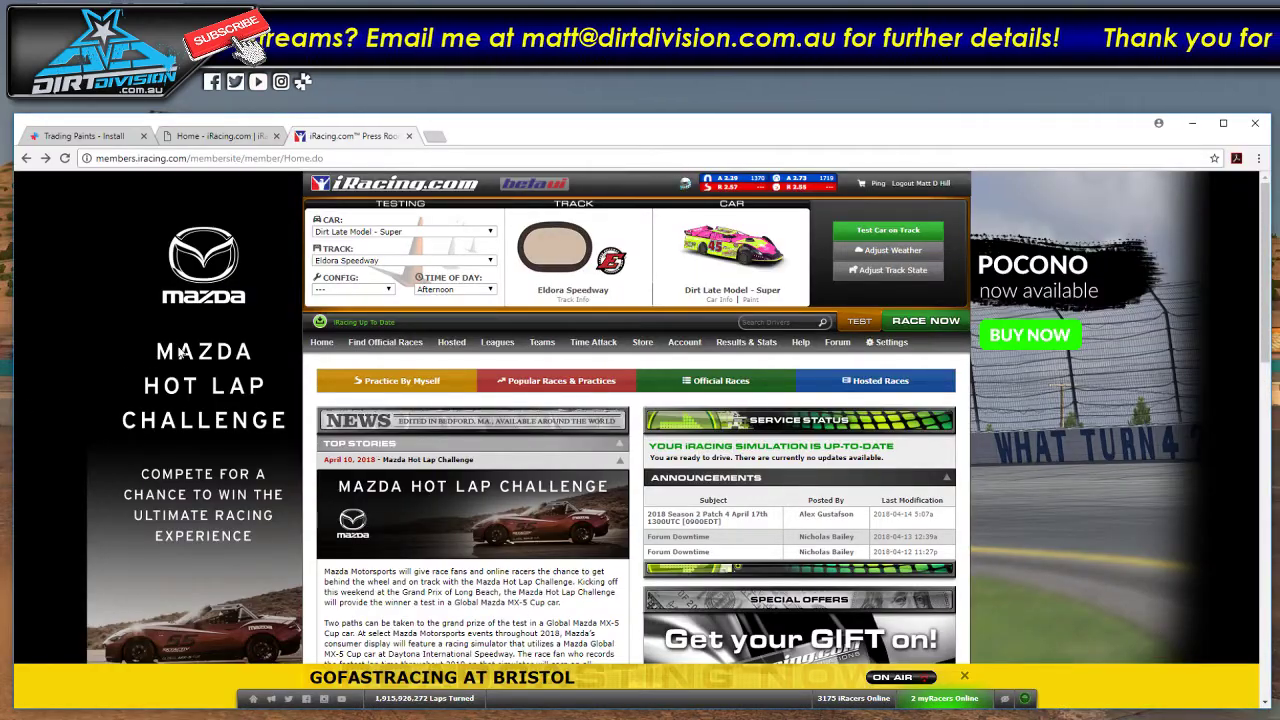
click(491, 234)
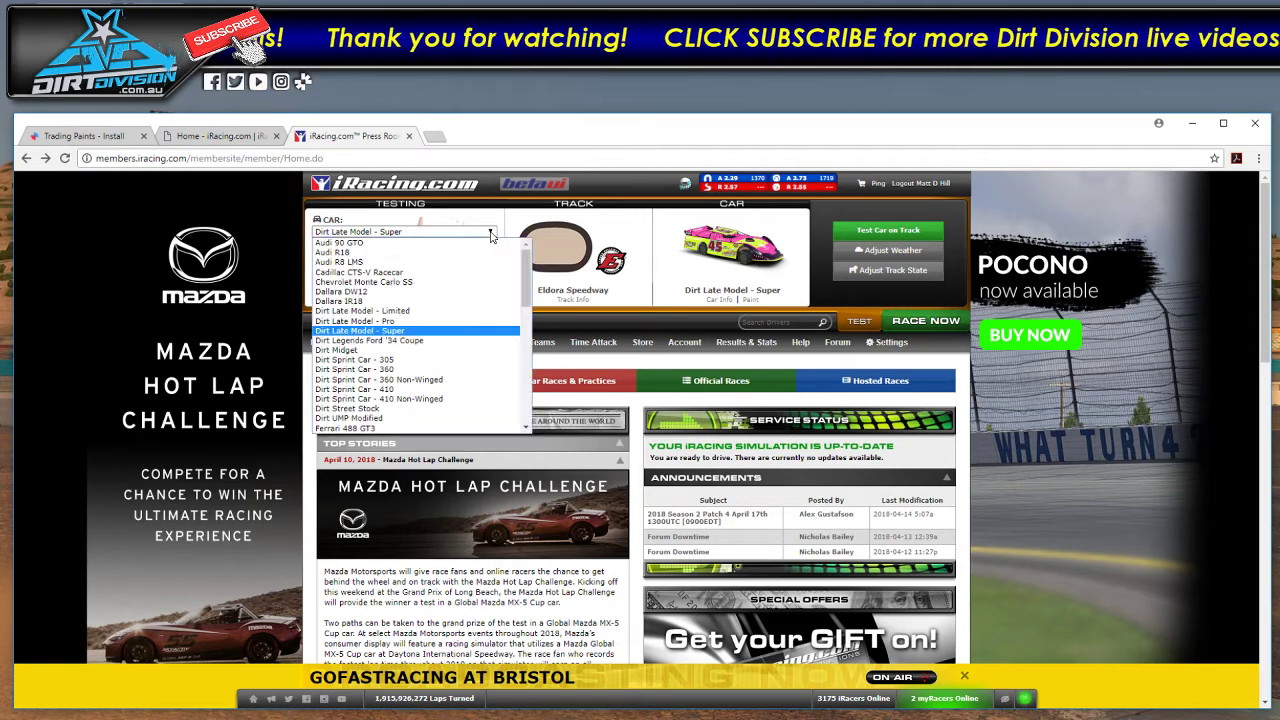
click(415, 389)
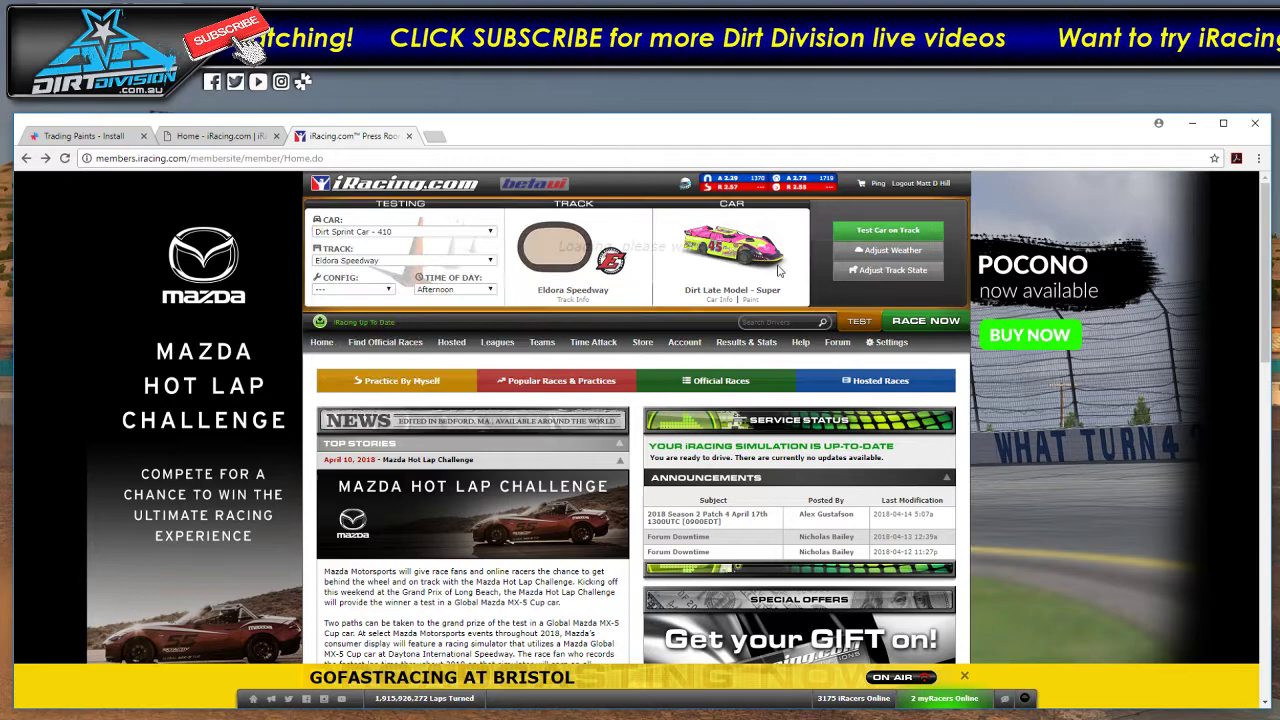
click(888, 231)
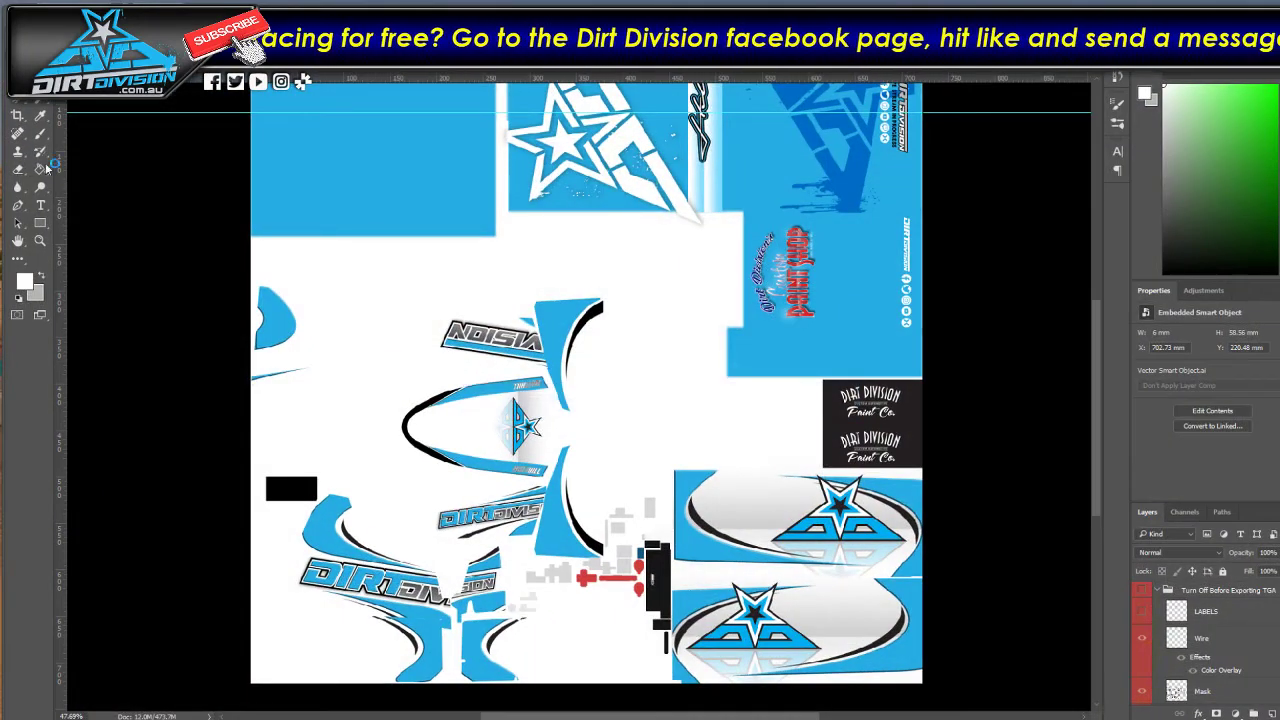
Step: Look over the blue and white Dirt Division livery template in Photoshop while the test session loads
scroll(782, 478, up, 2)
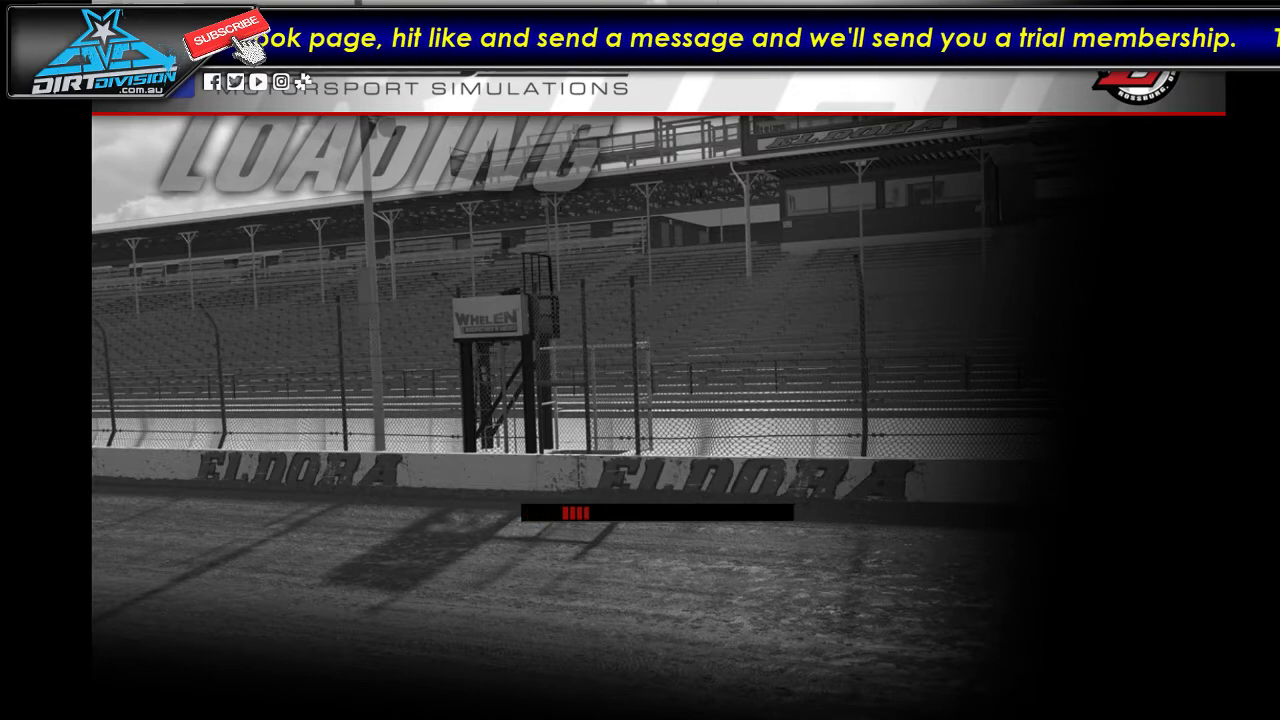
key(alt+Tab)
scroll(880, 508, up, 3)
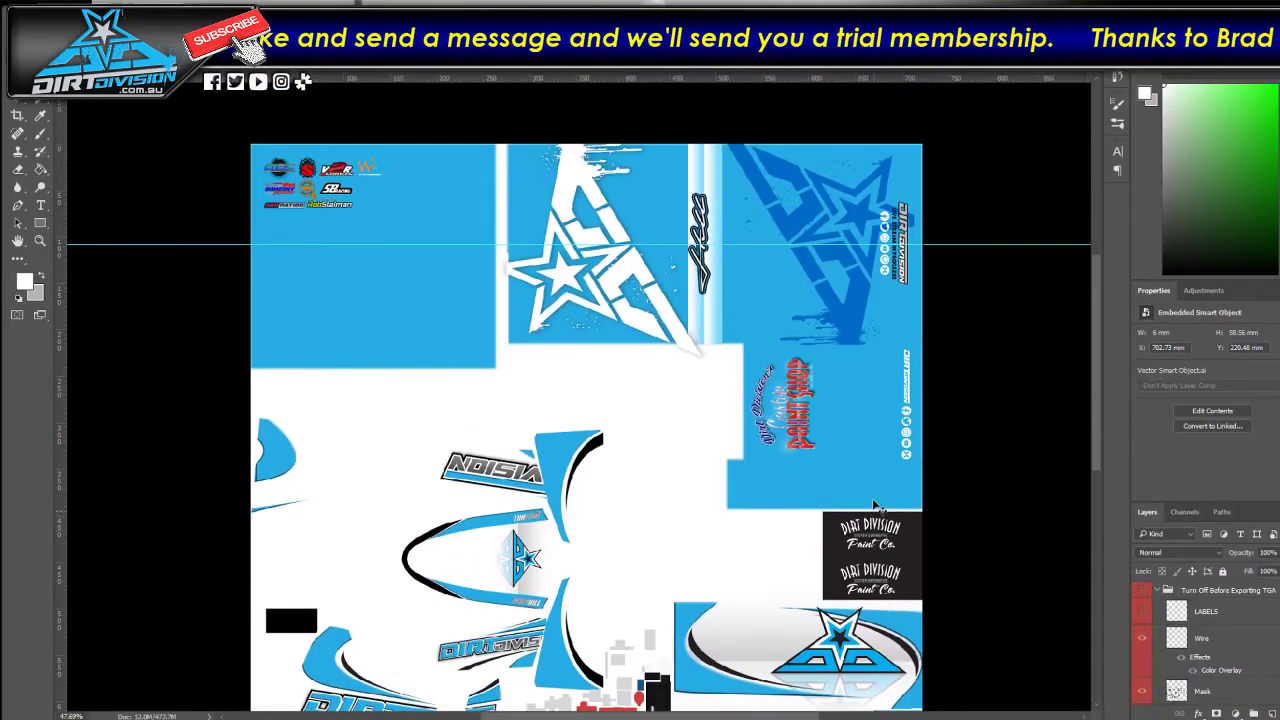
scroll(874, 505, down, 5)
scroll(876, 507, down, 2)
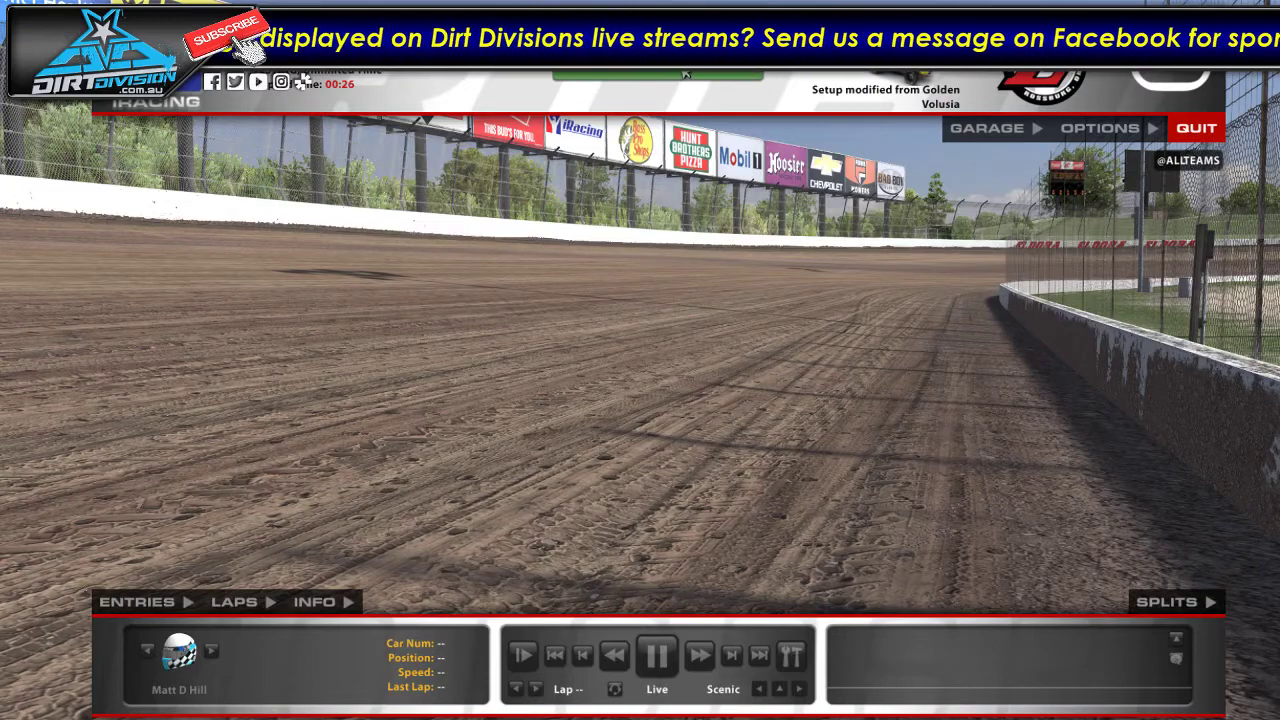
Step: Take the sprint car onto the track, and pause the replay with the car side-on in the corner
click(685, 74)
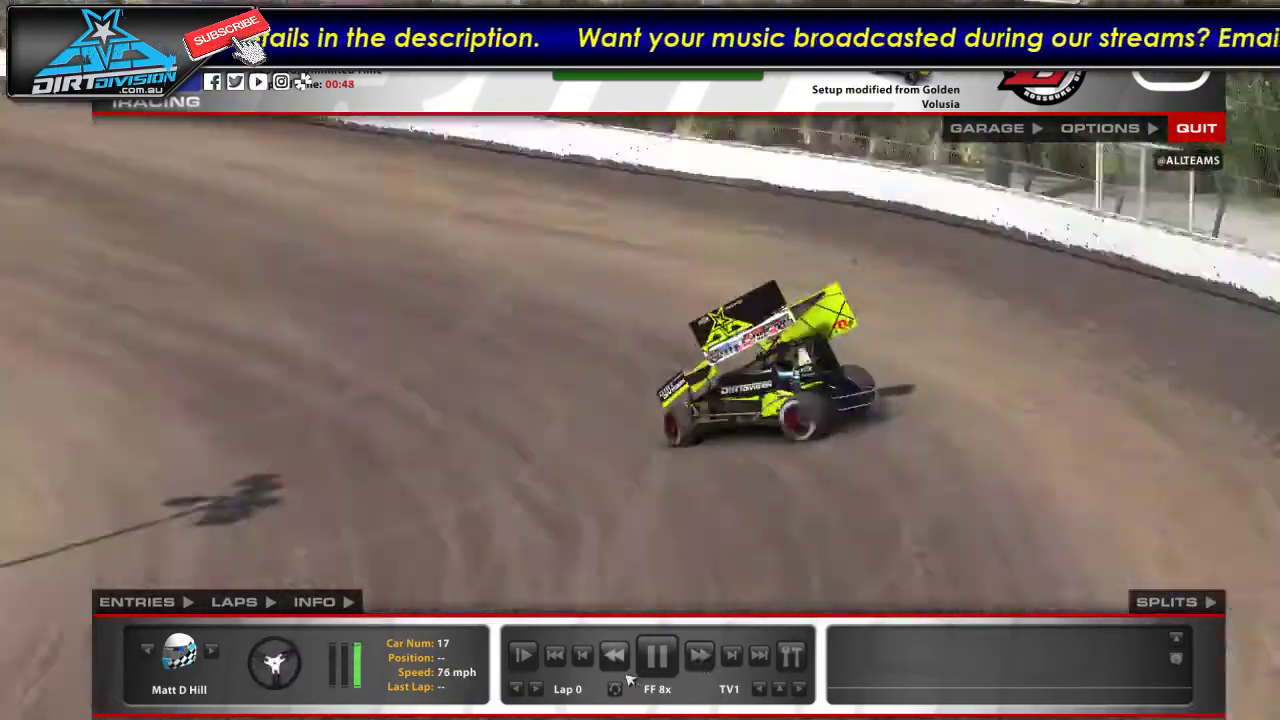
click(642, 670)
click(641, 675)
click(638, 674)
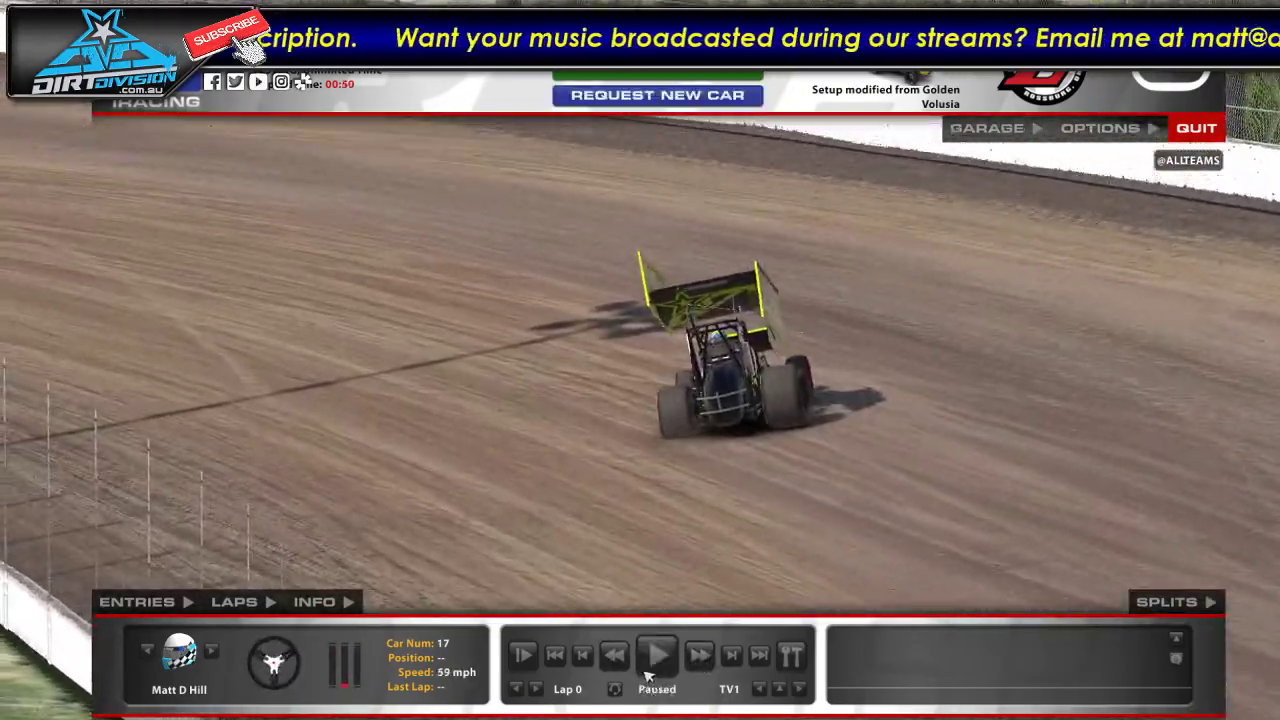
click(645, 670)
click(652, 670)
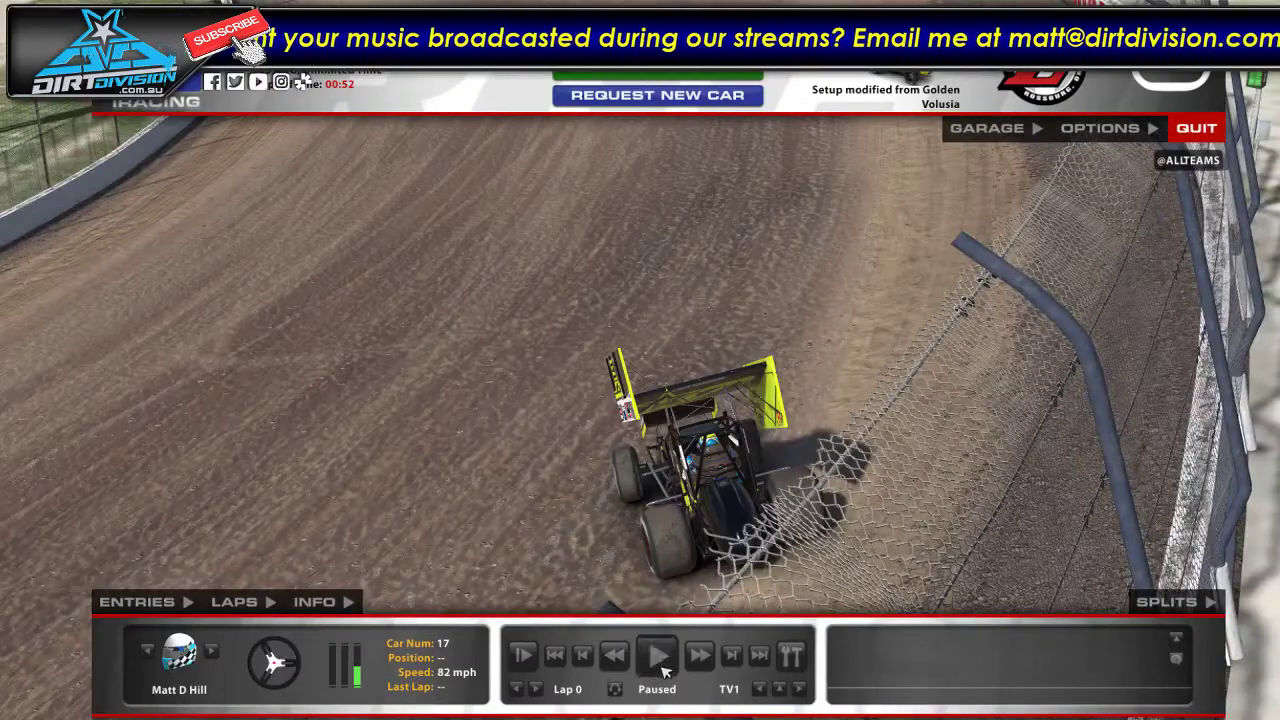
click(662, 670)
click(663, 672)
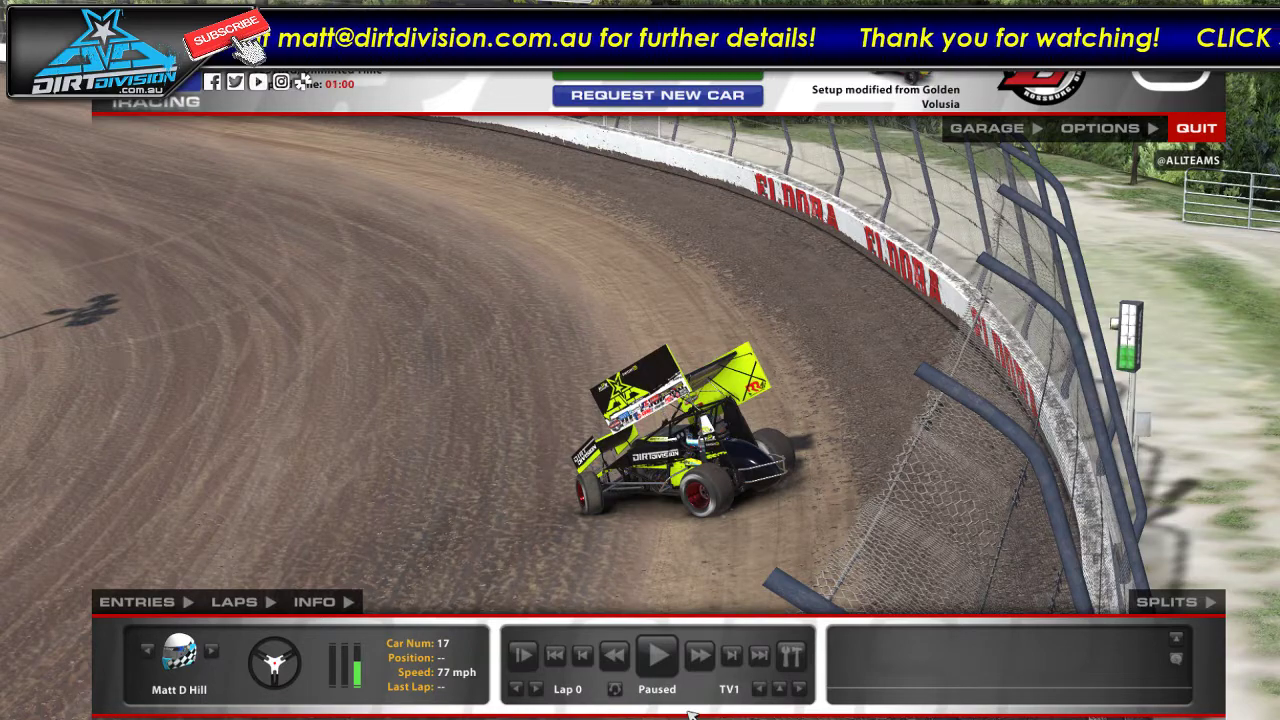
key(ctrl+F12)
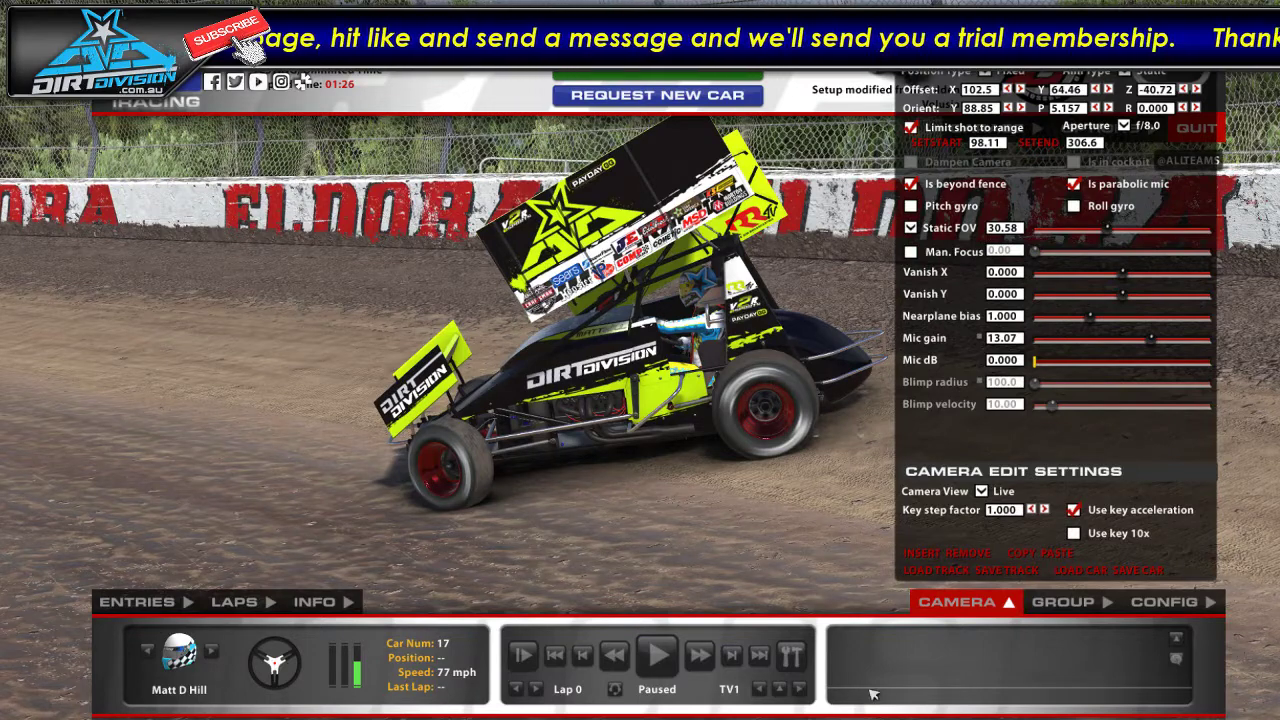
key(ctrl+z)
key(space)
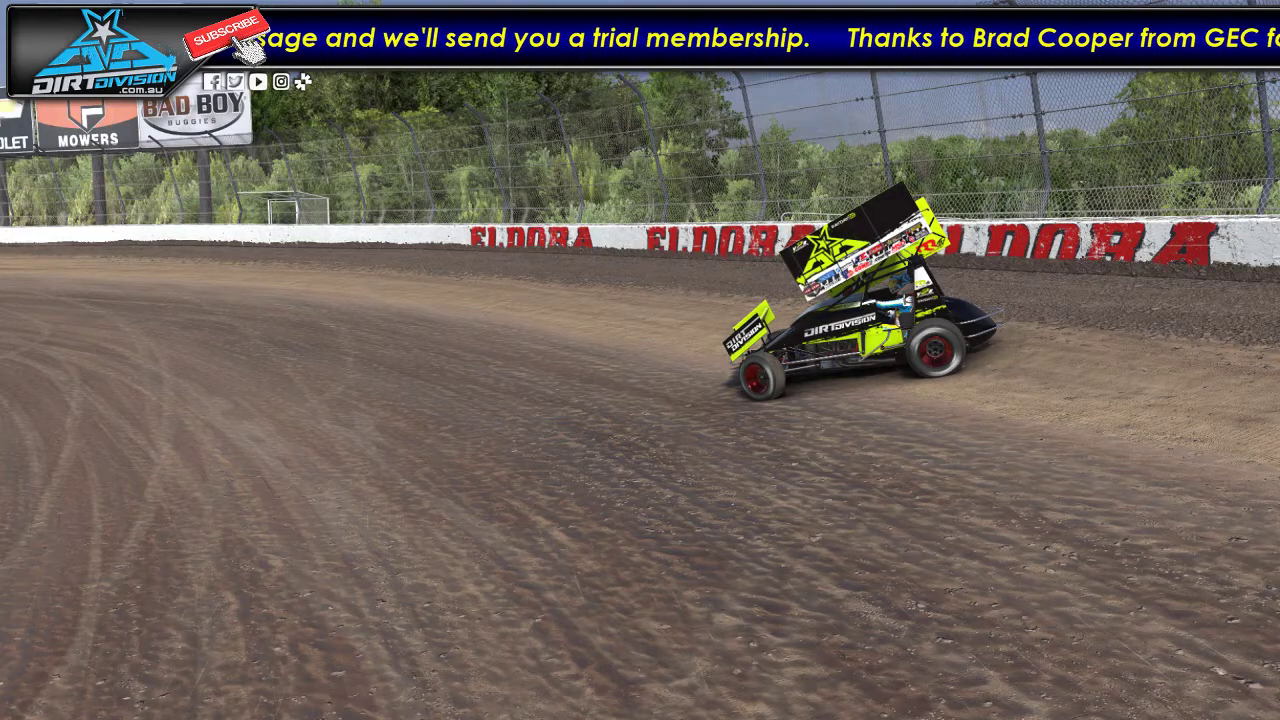
Step: Open the camera tool, set the camera's aim type to Static and move it in for a close side view of the car
mouse_move(979, 694)
key(ctrl+F12)
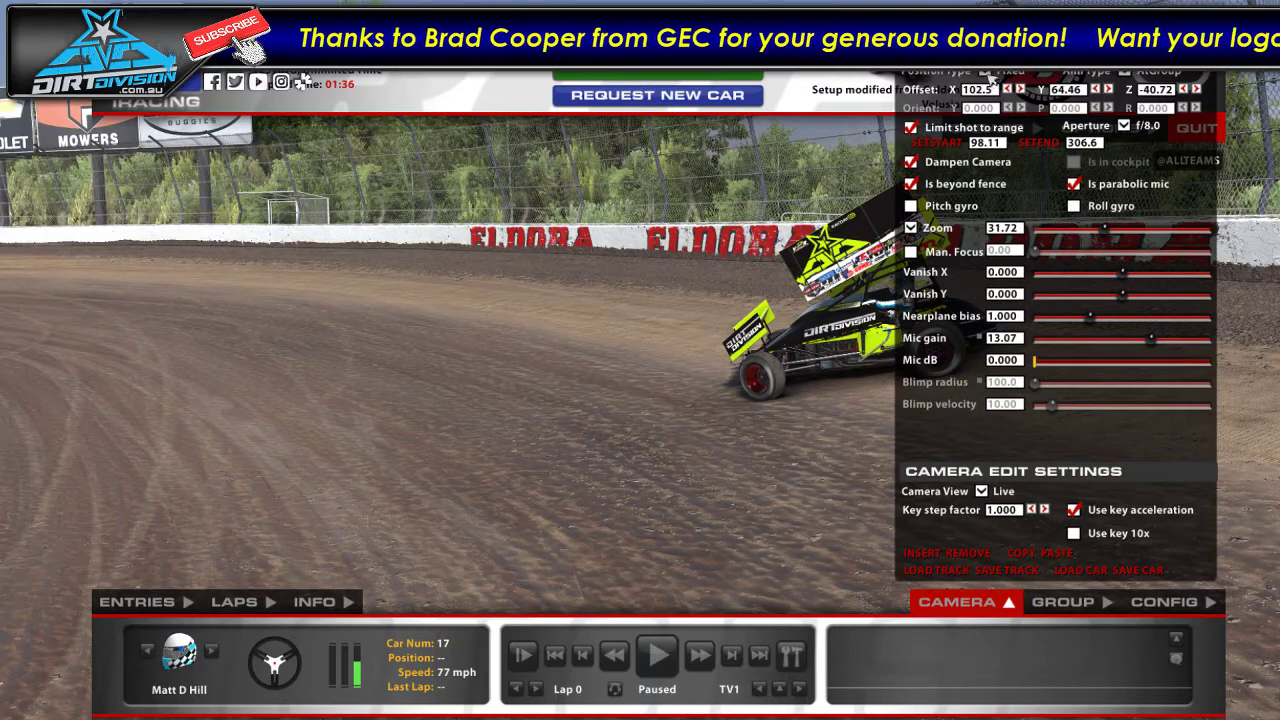
click(1130, 72)
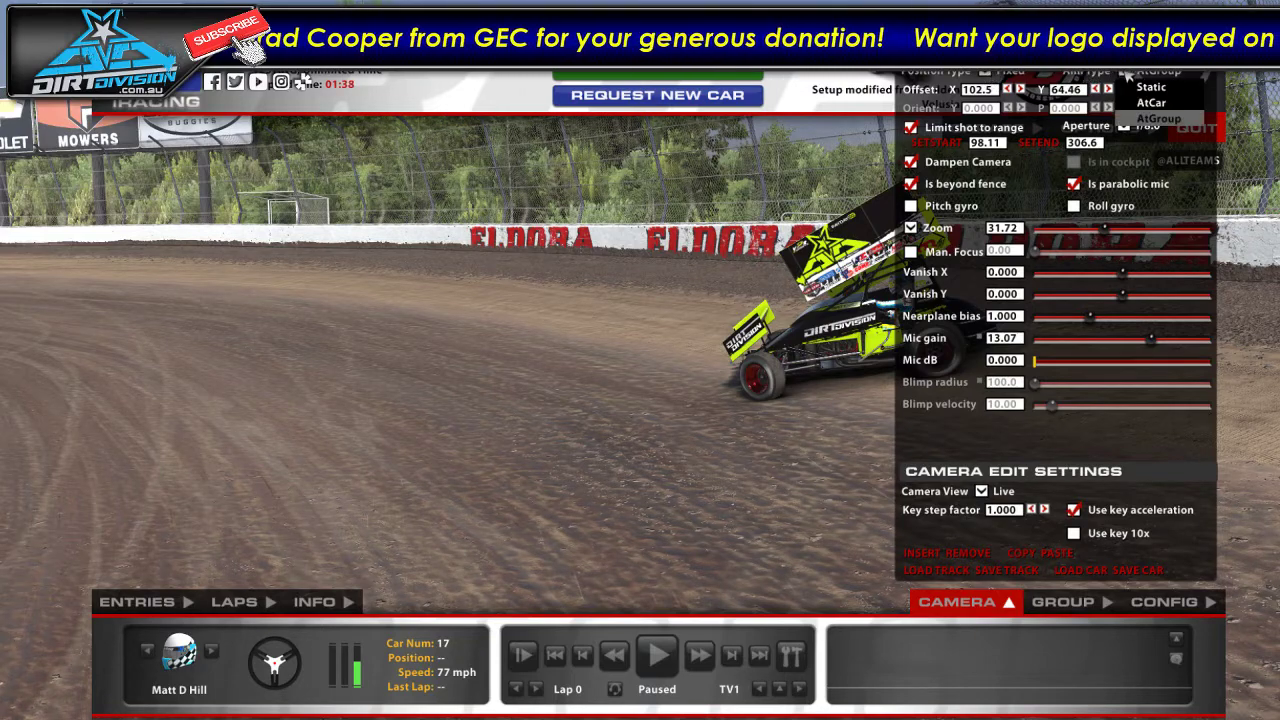
click(1148, 101)
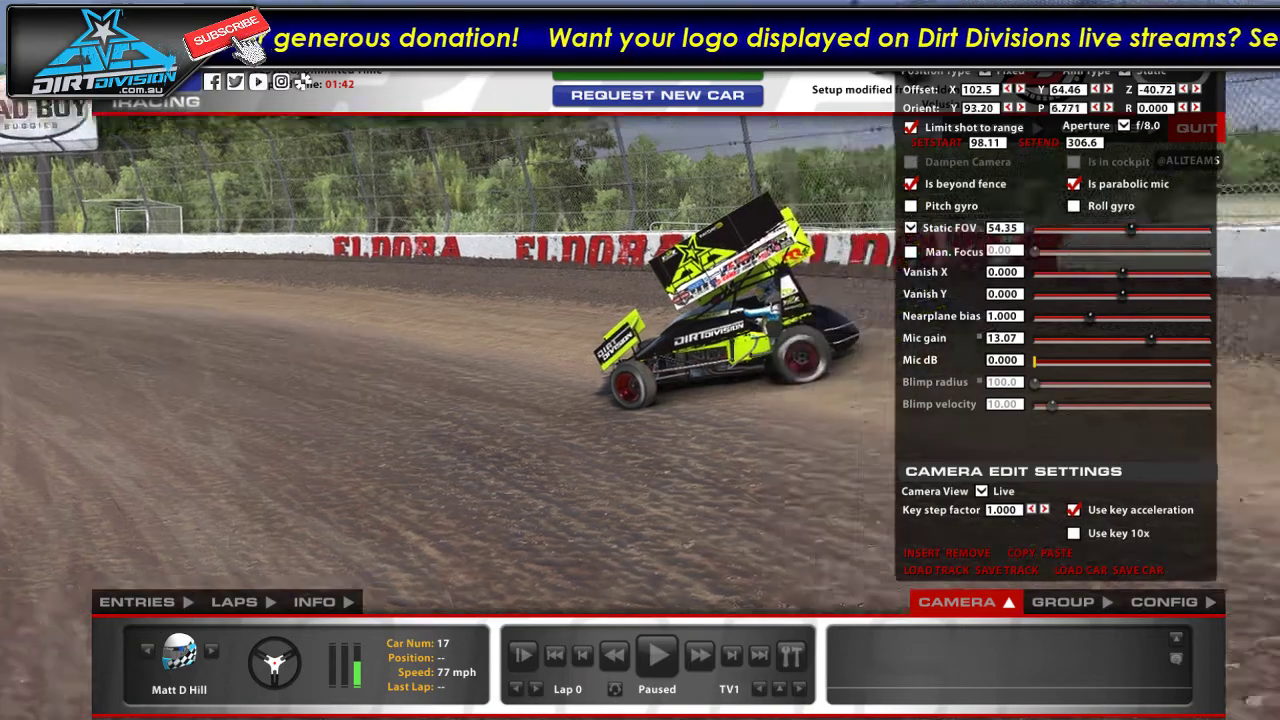
key(s)
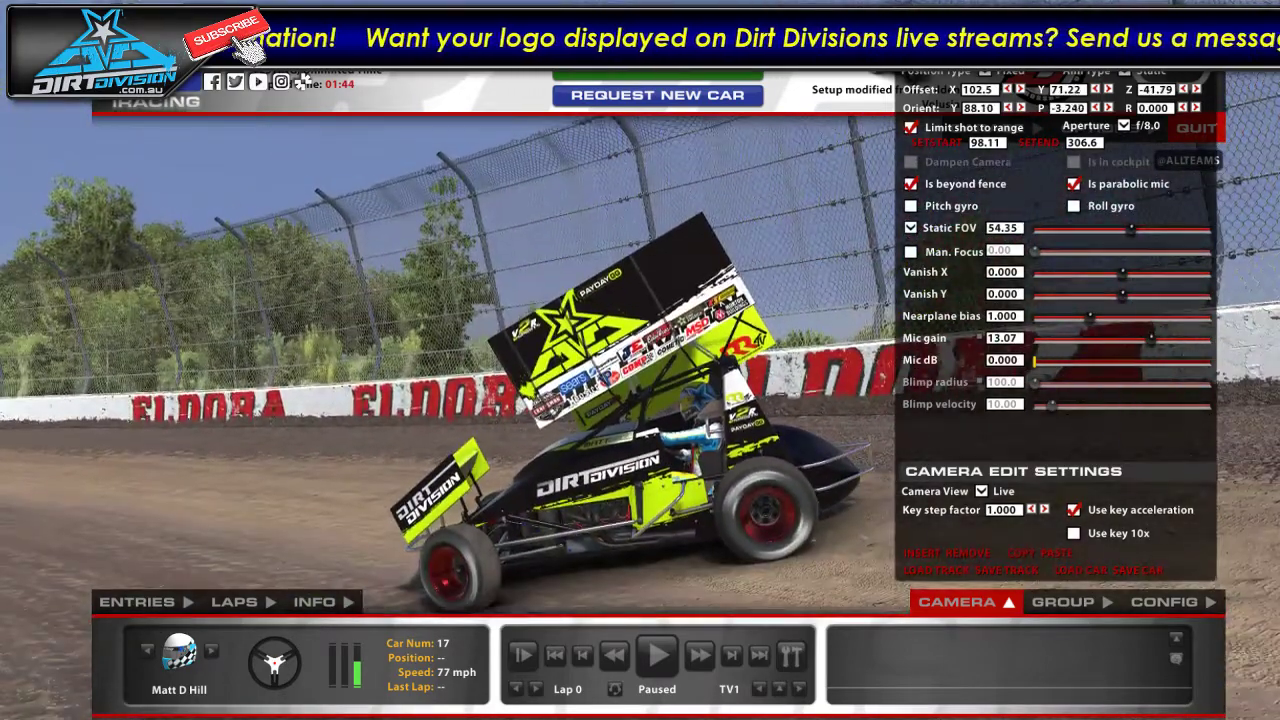
key(space)
key(space)
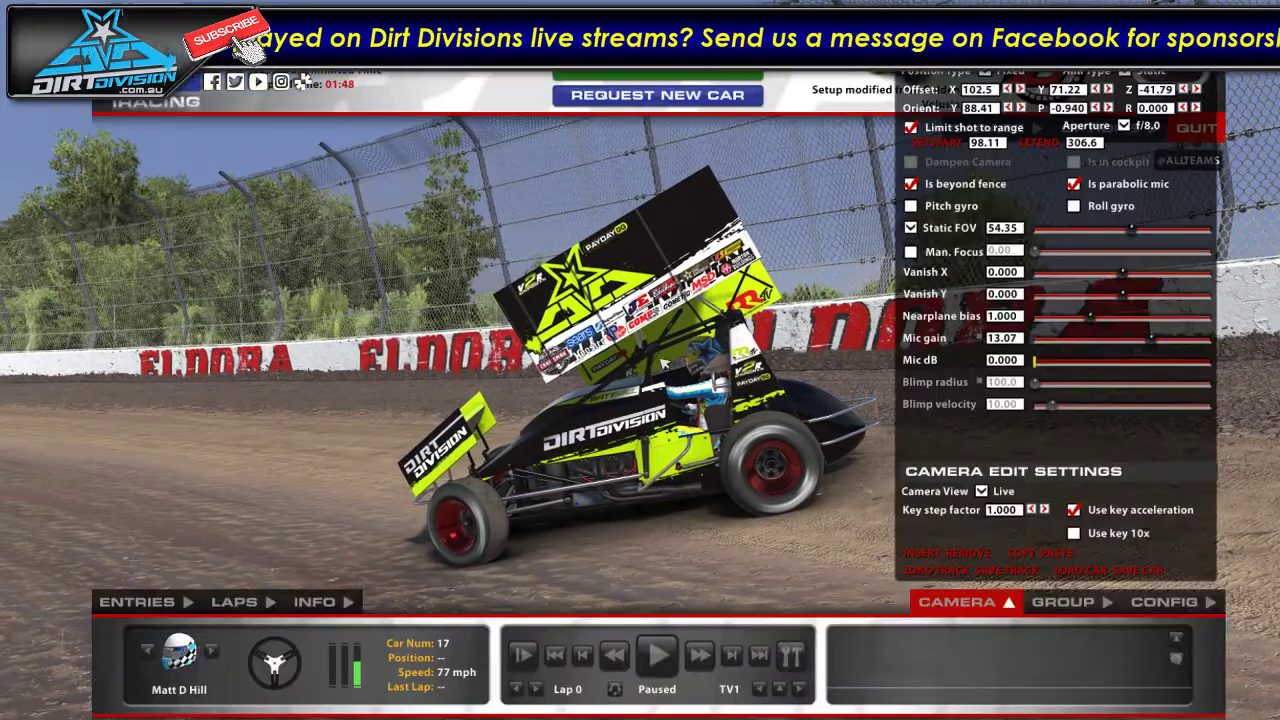
Step: Switch to the livery in Photoshop and start saving a Targa copy in the dirtsprint winged 410 folder of the iRacing documents
key(ctrl+m)
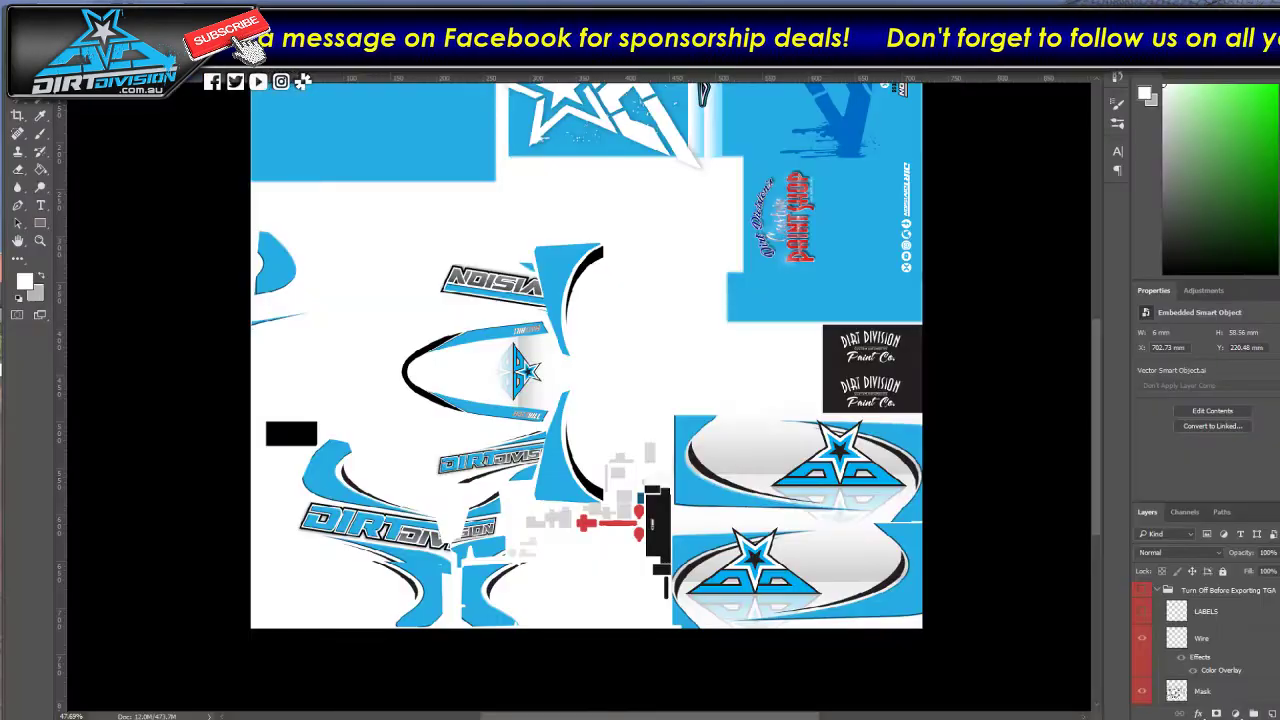
scroll(690, 380, up, 5)
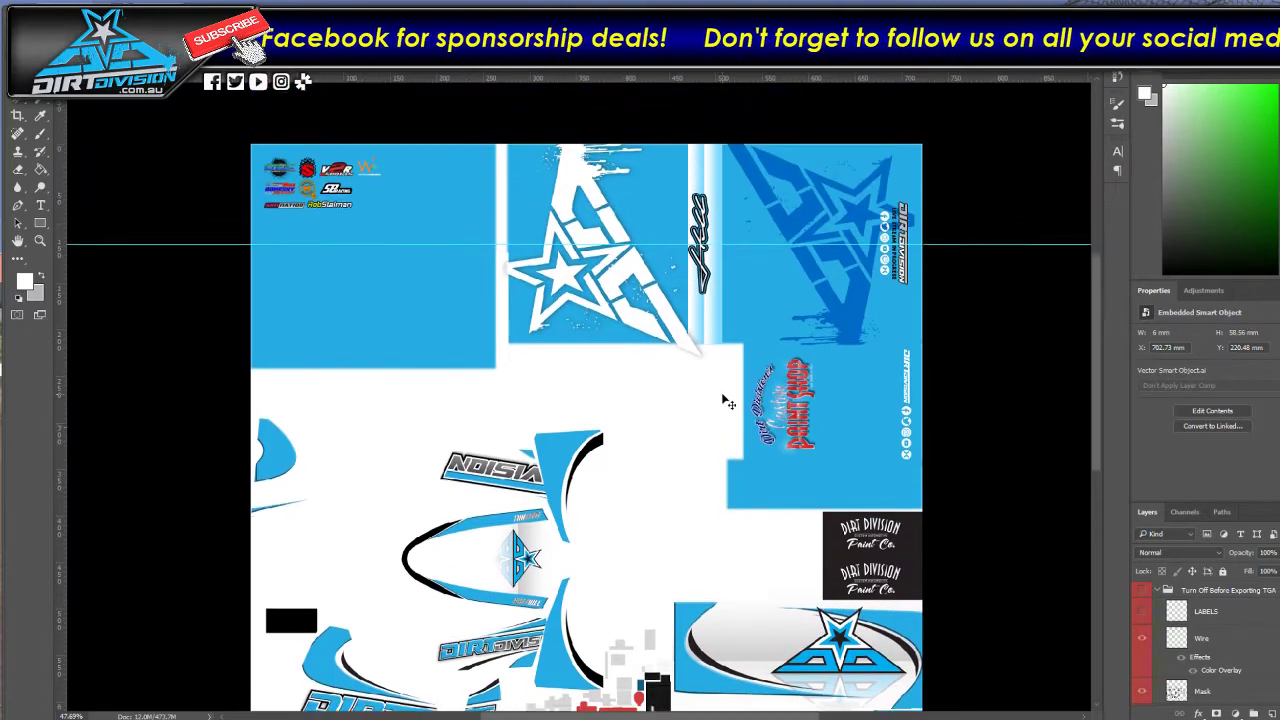
scroll(706, 437, down, 2)
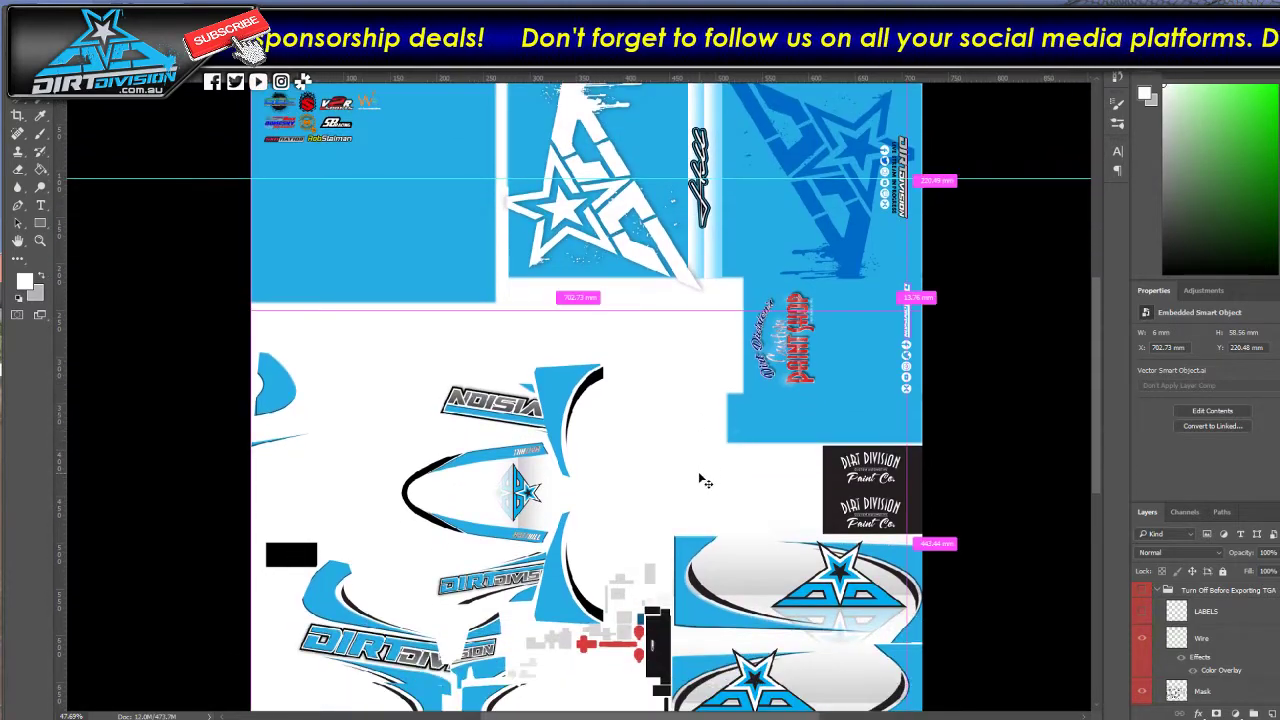
key(ctrl+shift+s)
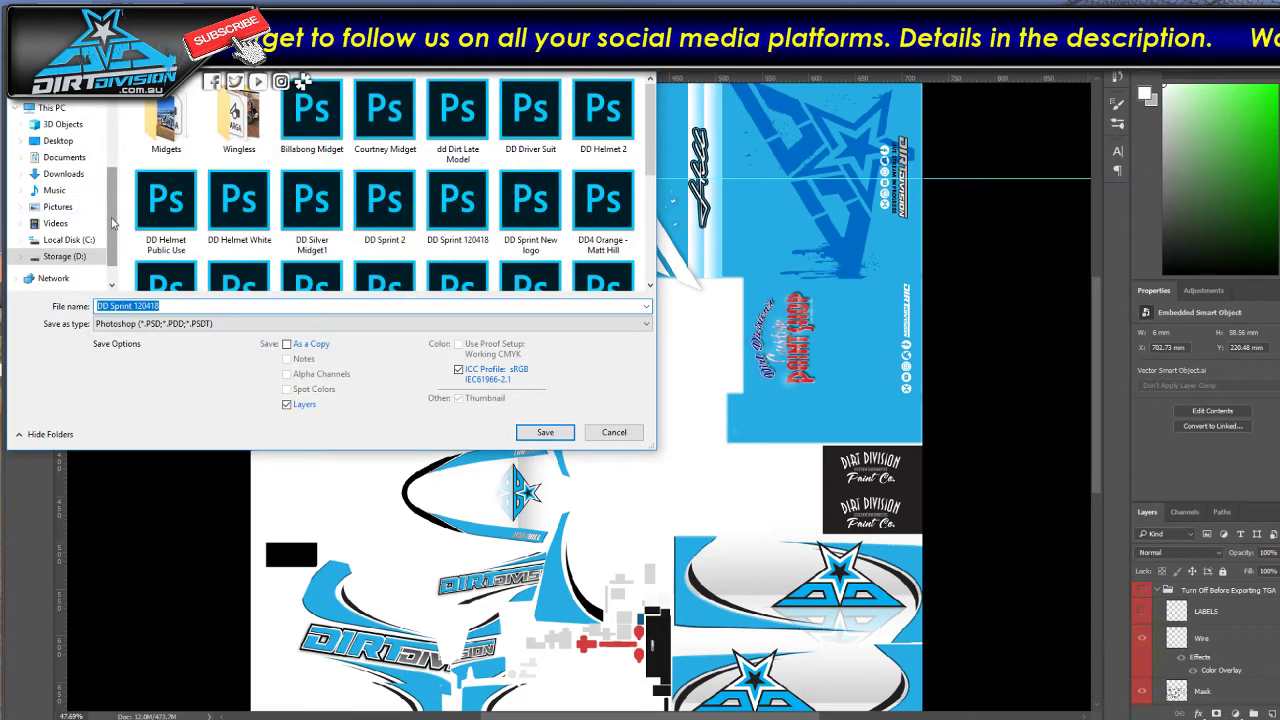
scroll(113, 222, up, 4)
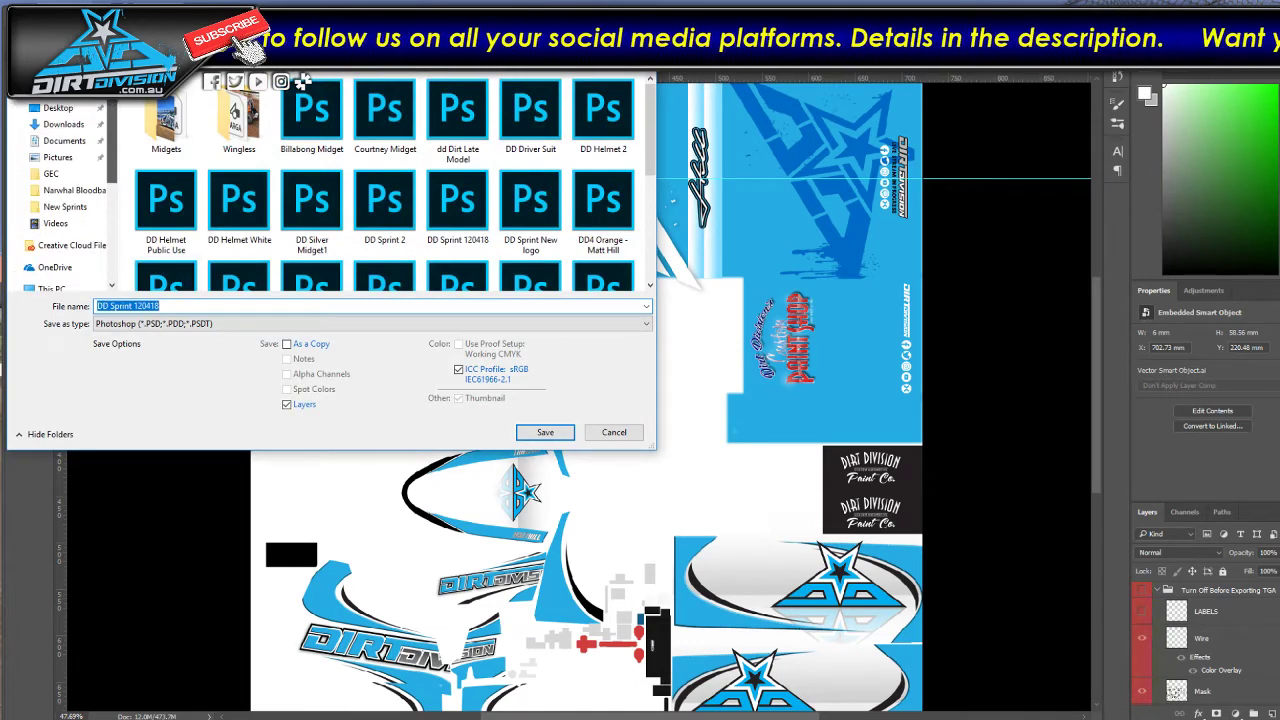
click(66, 143)
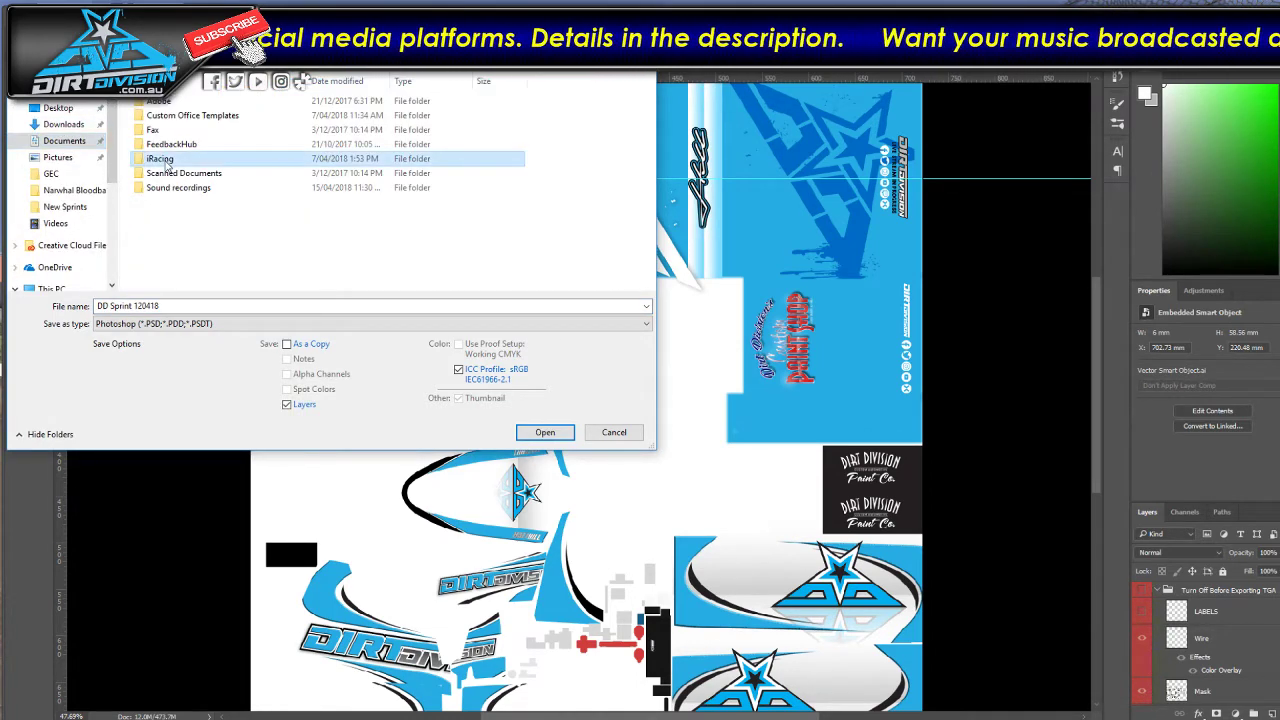
double_click(160, 158)
double_click(168, 176)
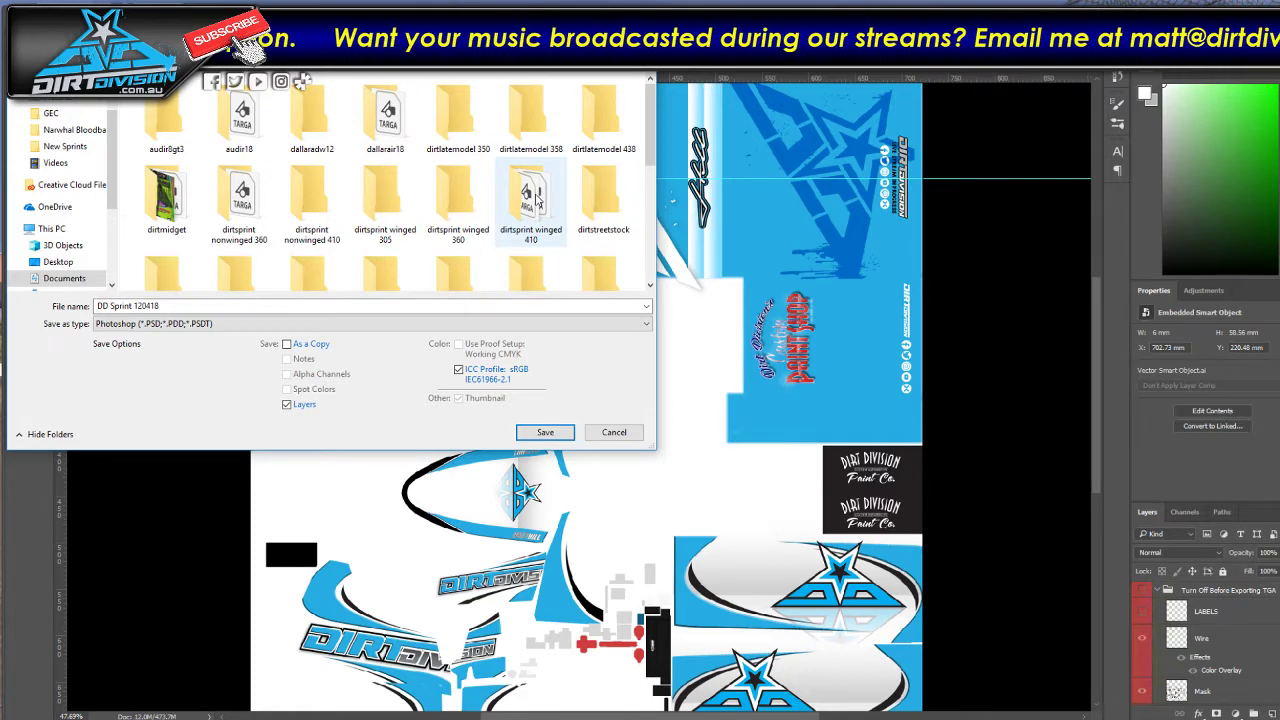
double_click(537, 201)
click(315, 323)
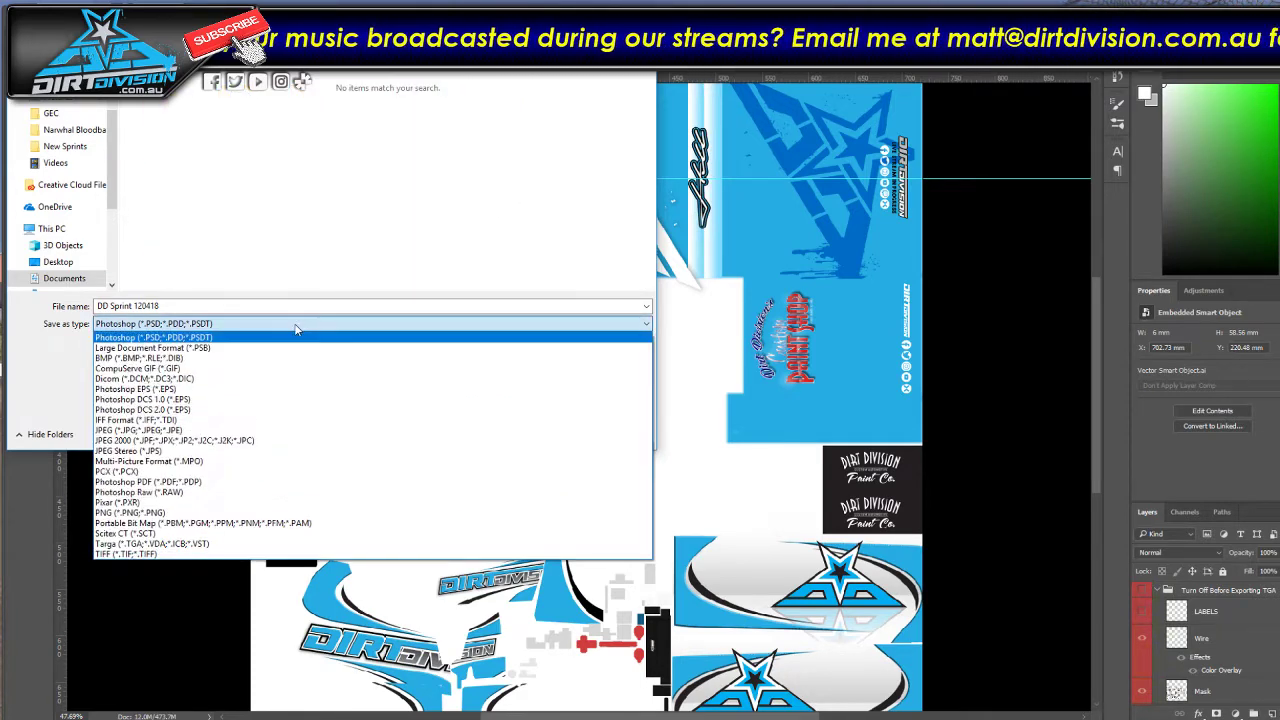
click(270, 544)
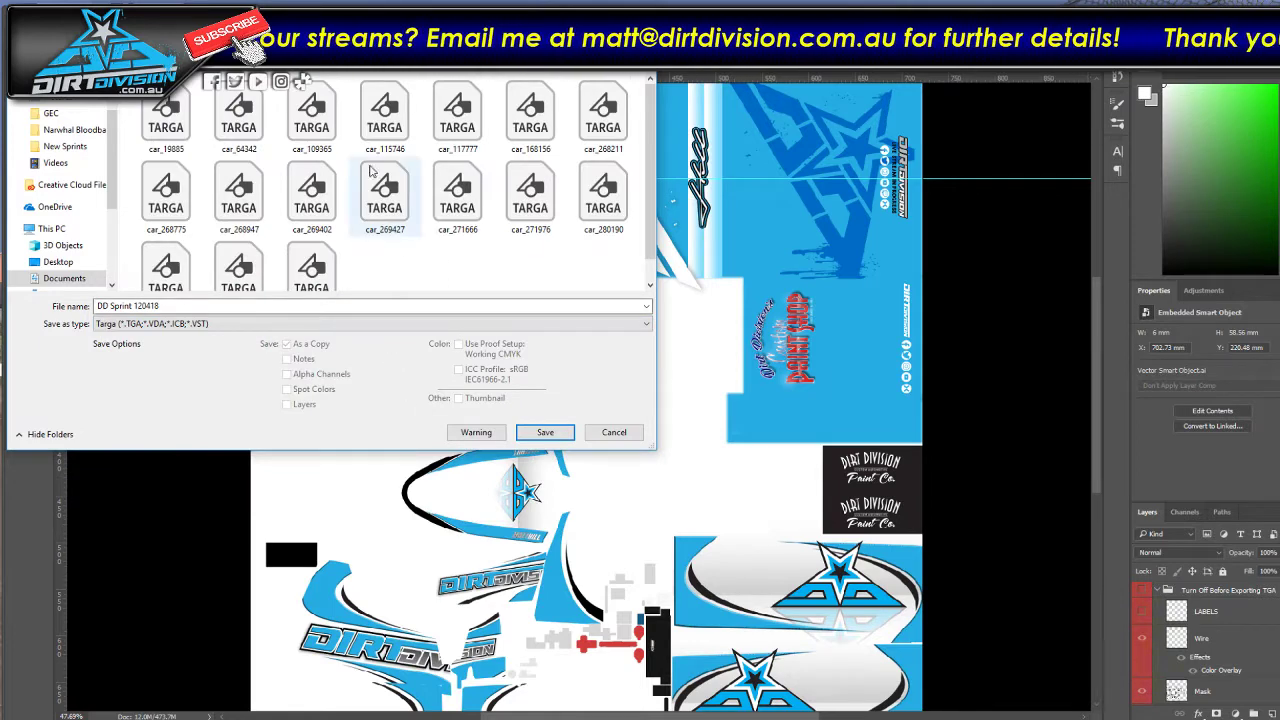
Step: Look through the existing Targa paint files in the save folder for the one carrying the account's customer ID
scroll(420, 199, down, 1)
scroll(455, 268, up, 1)
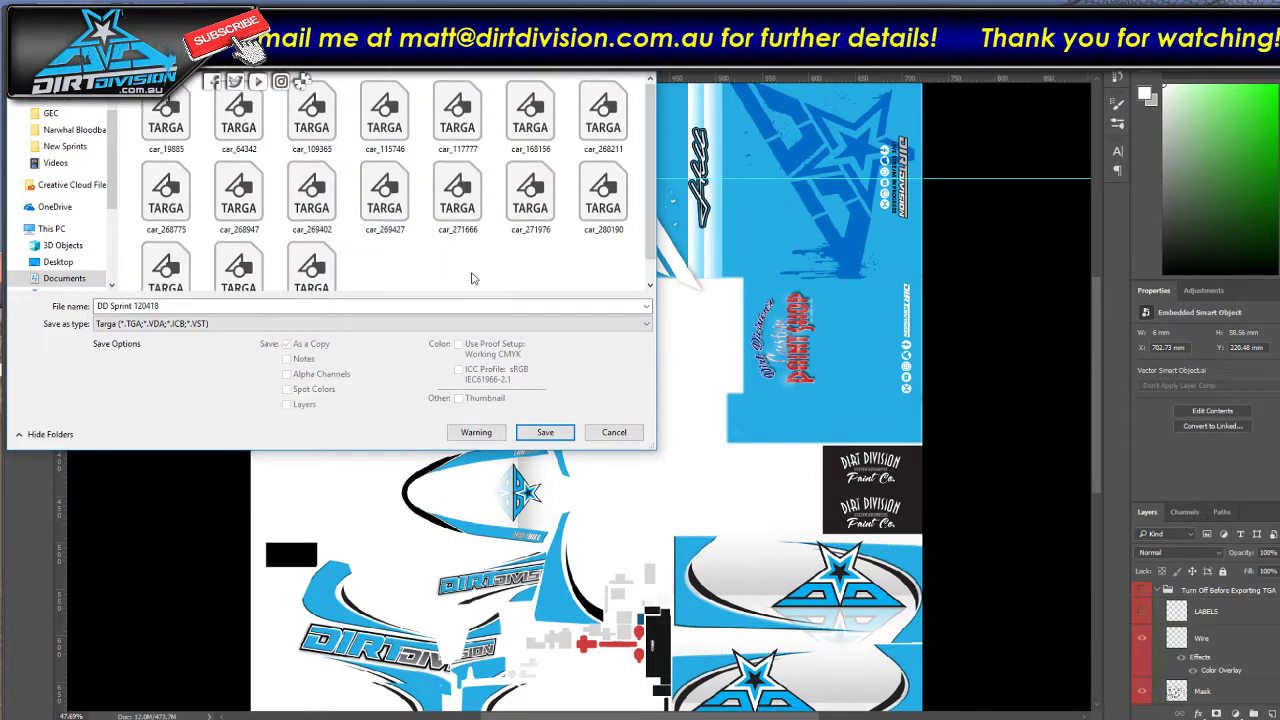
scroll(500, 238, down, 1)
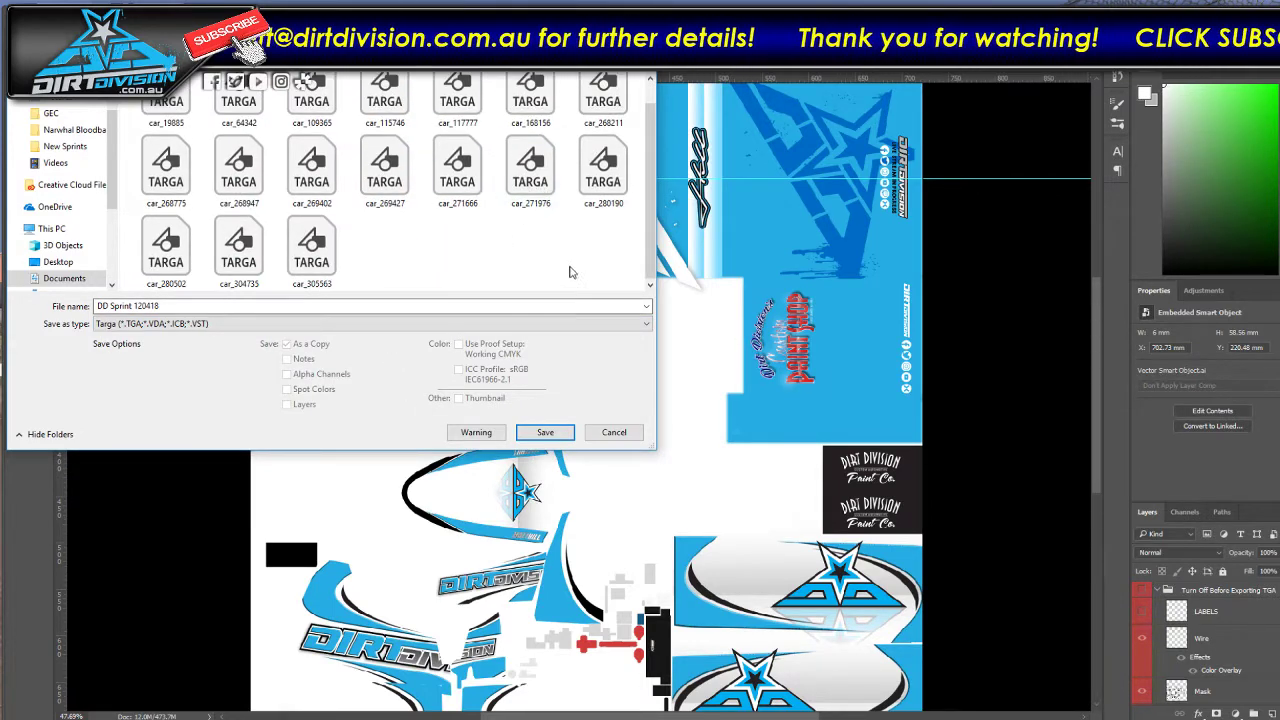
scroll(570, 264, up, 1)
scroll(570, 264, down, 1)
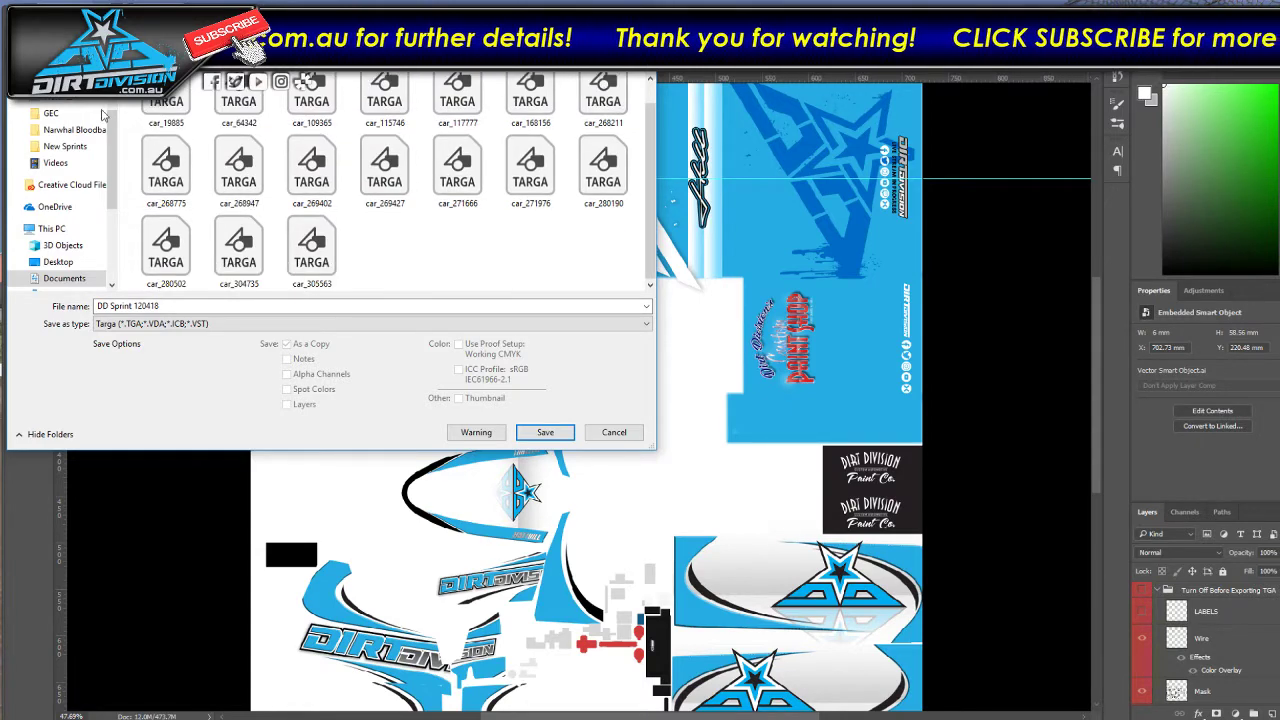
scroll(350, 225, up, 1)
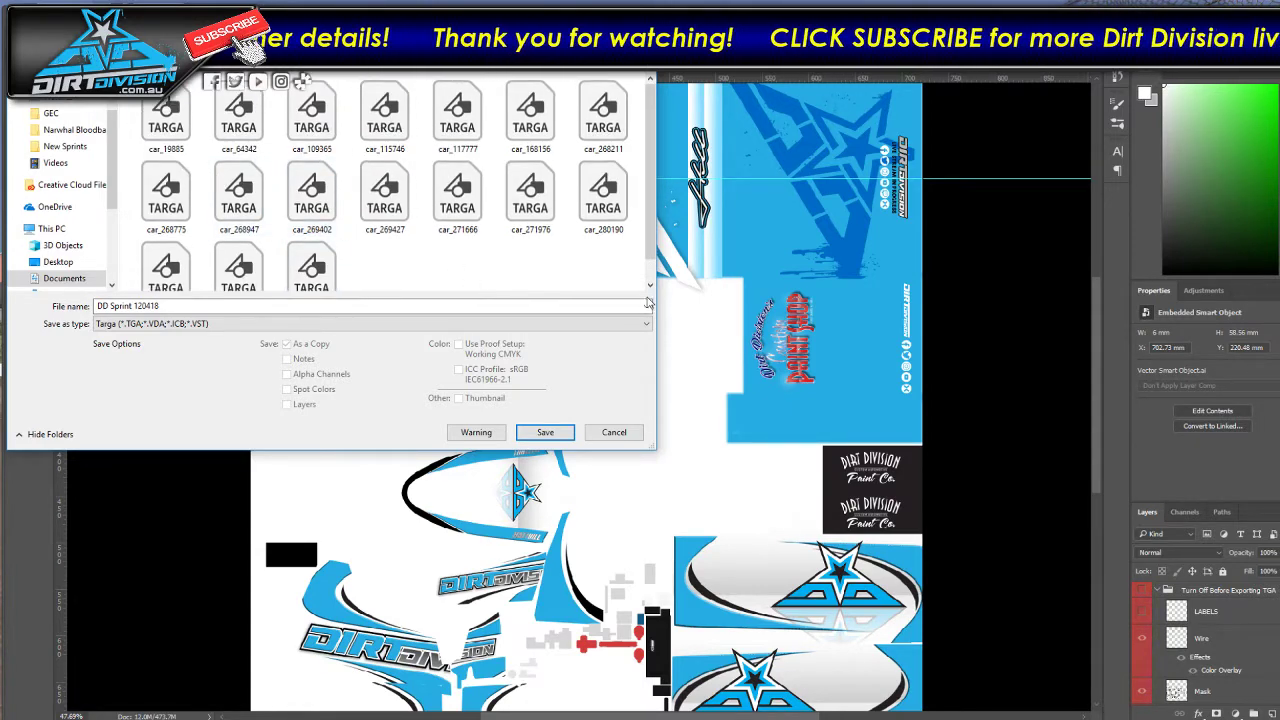
scroll(436, 236, down, 1)
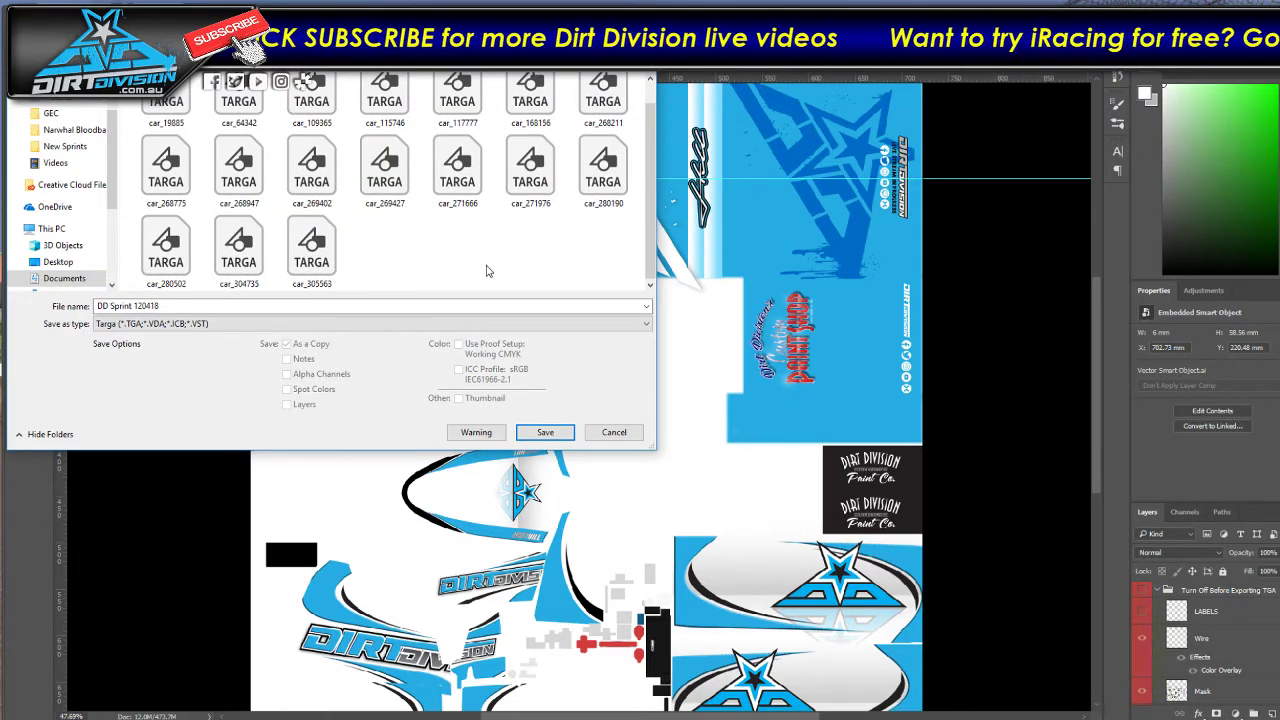
click(531, 176)
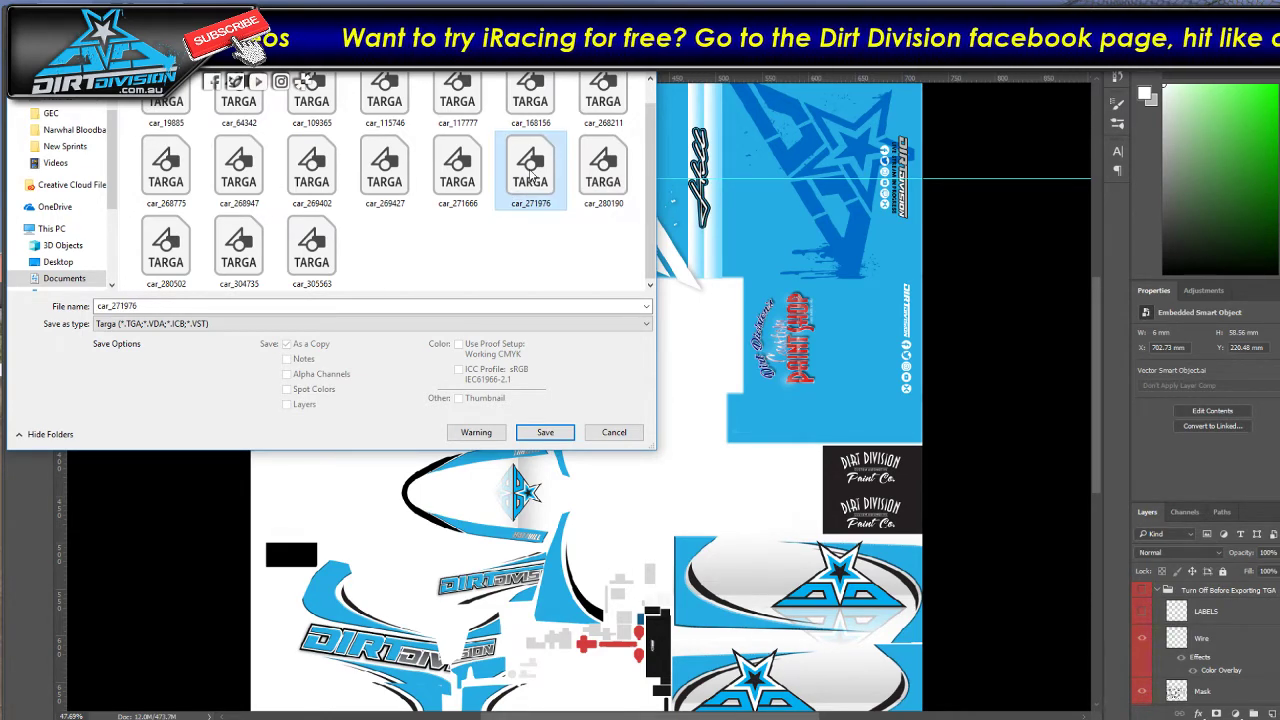
scroll(562, 253, up, 1)
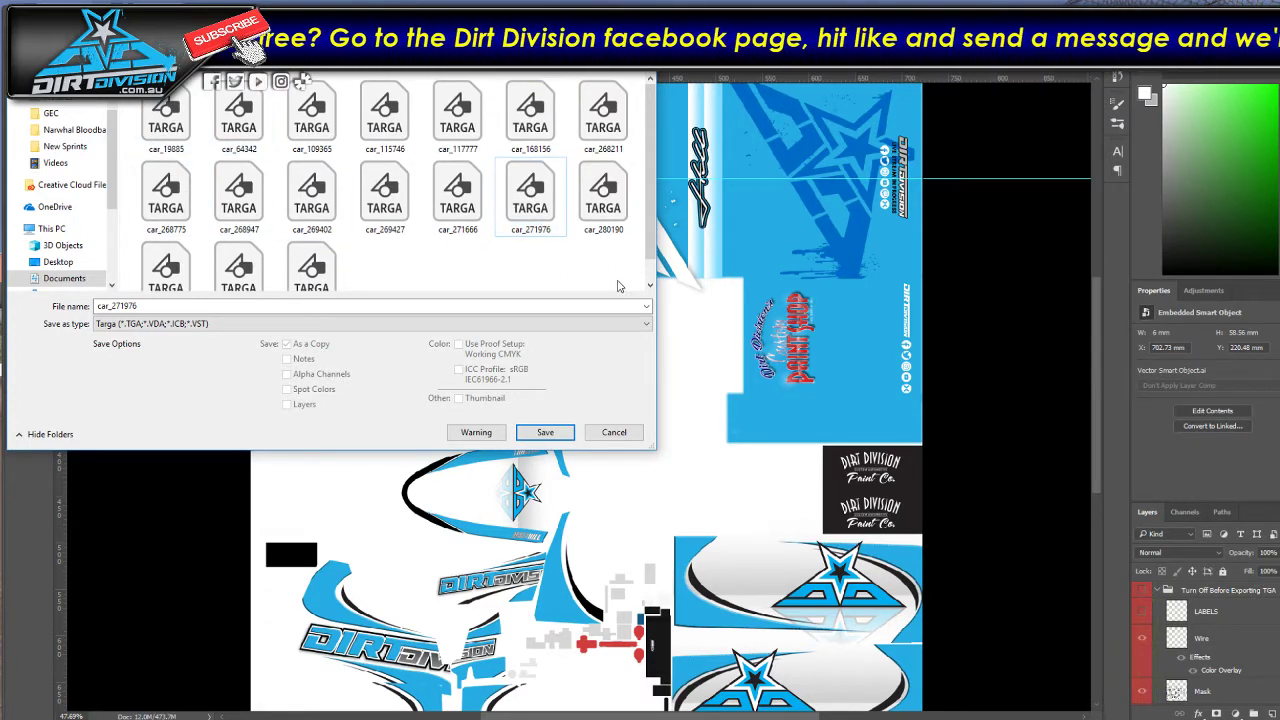
Step: Delete all the existing car Targa files from the save folder, one after another
click(322, 260)
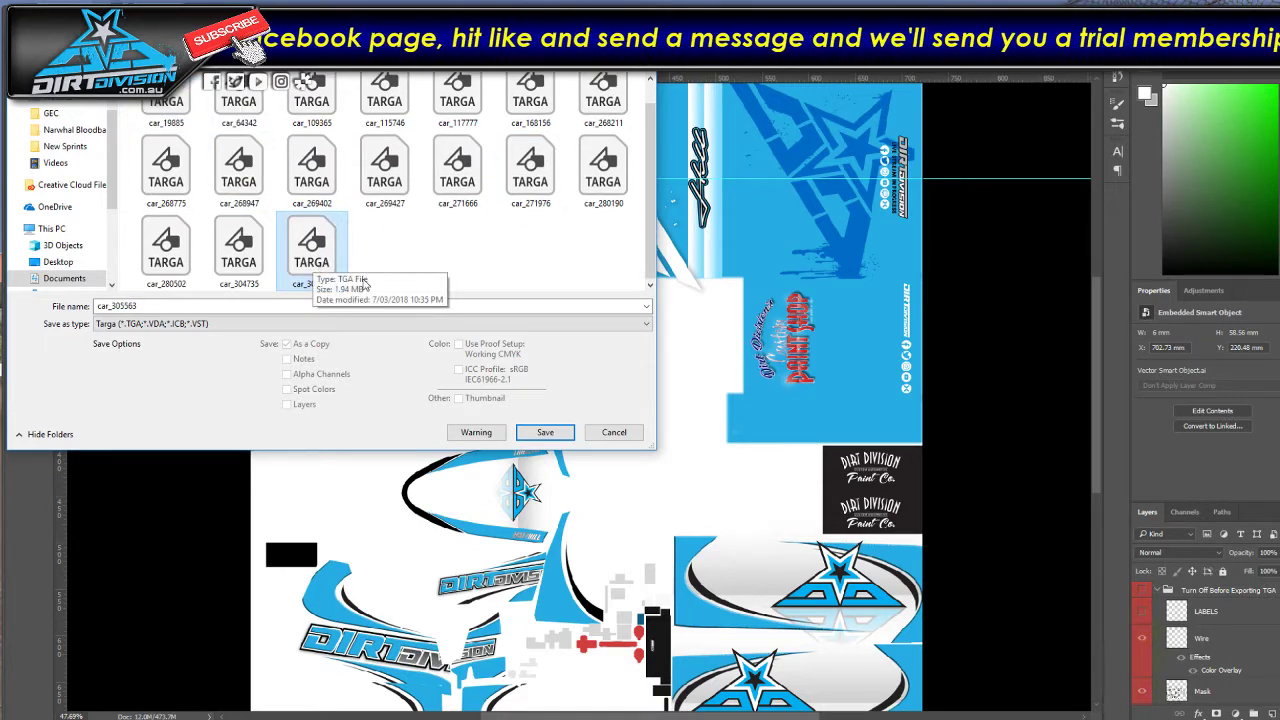
key(Delete)
click(198, 248)
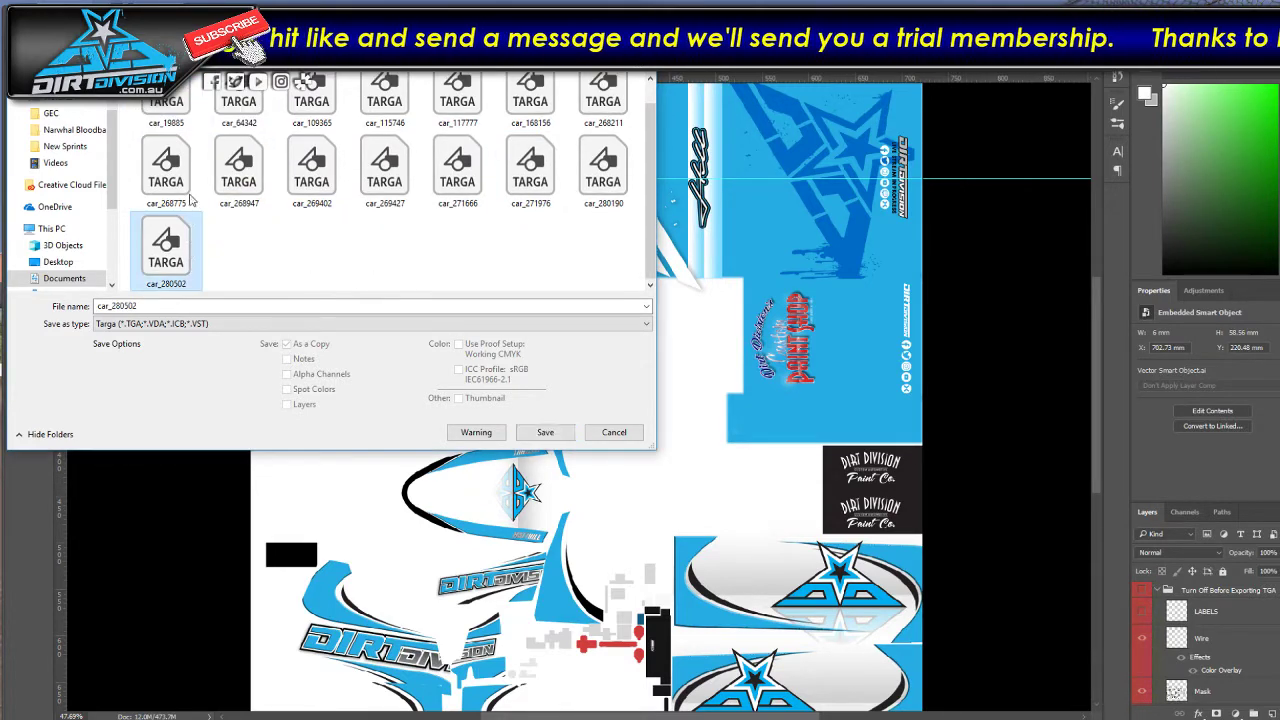
key(Delete)
click(191, 200)
key(Delete)
click(264, 196)
key(Delete)
click(337, 197)
key(Delete)
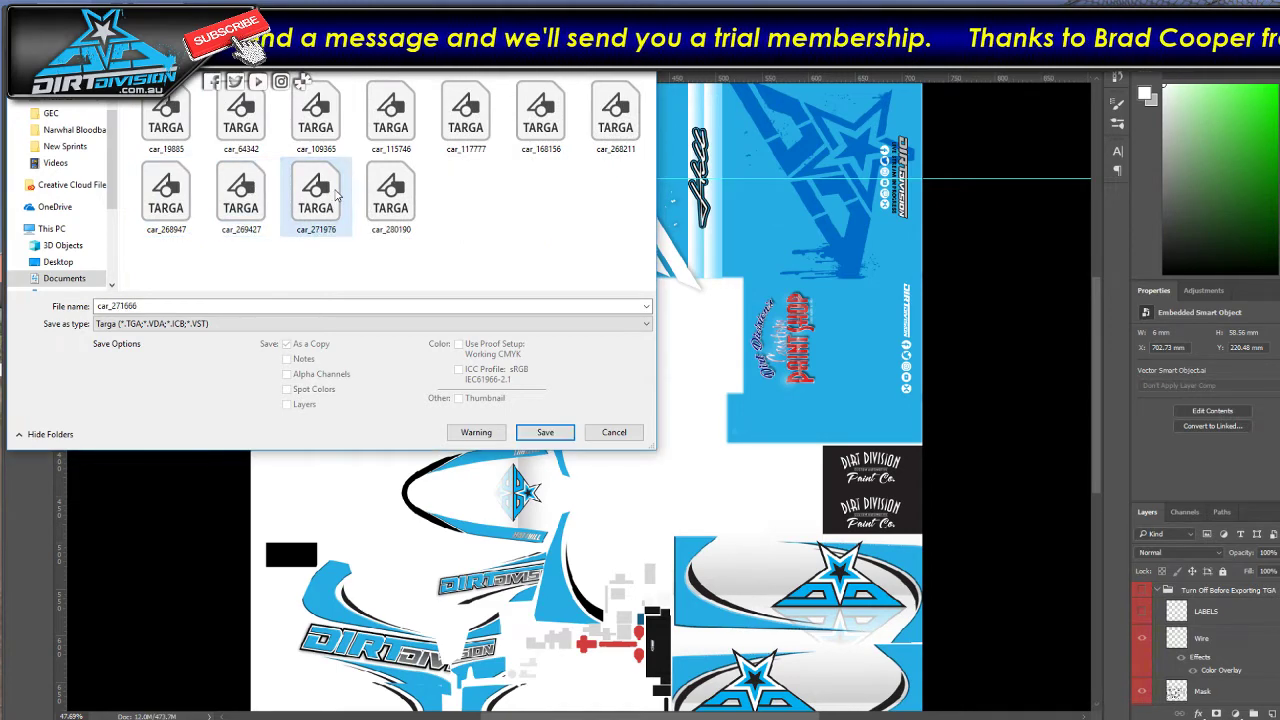
click(391, 195)
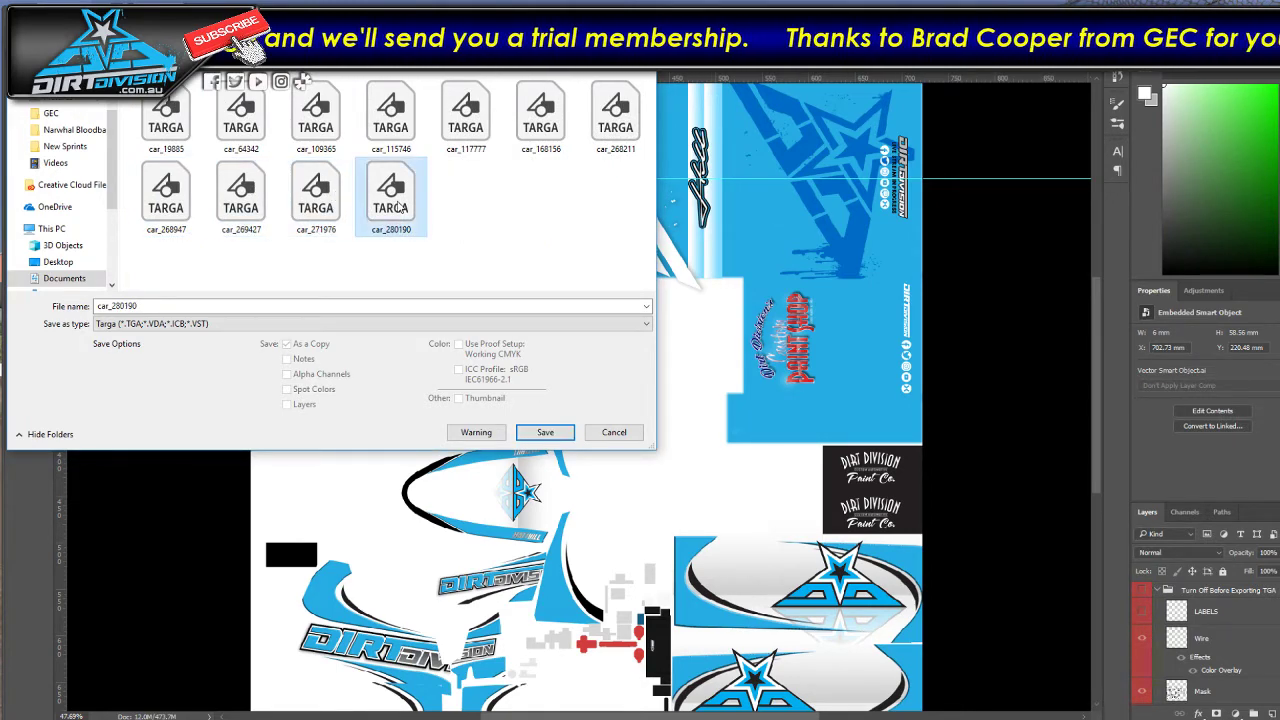
key(Delete)
click(315, 195)
key(Delete)
click(241, 195)
key(Delete)
click(166, 195)
key(Delete)
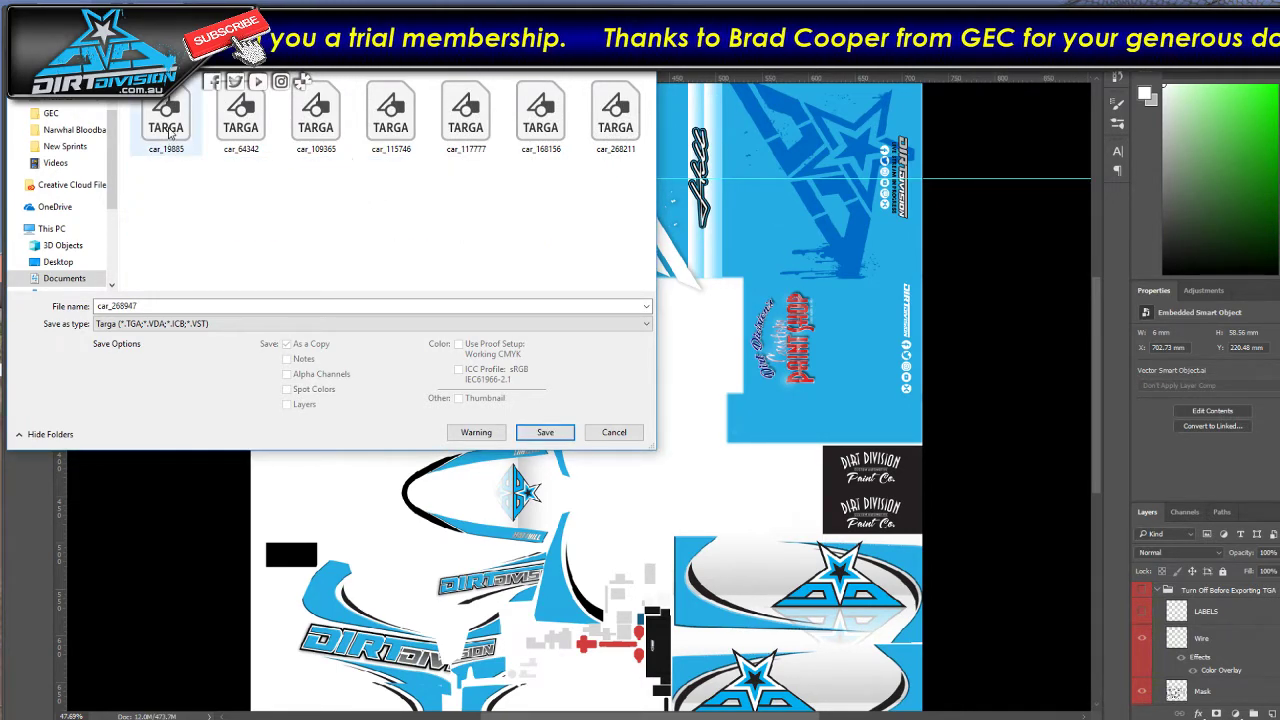
click(166, 115)
key(Delete)
click(241, 115)
key(Delete)
click(320, 124)
key(Delete)
click(391, 120)
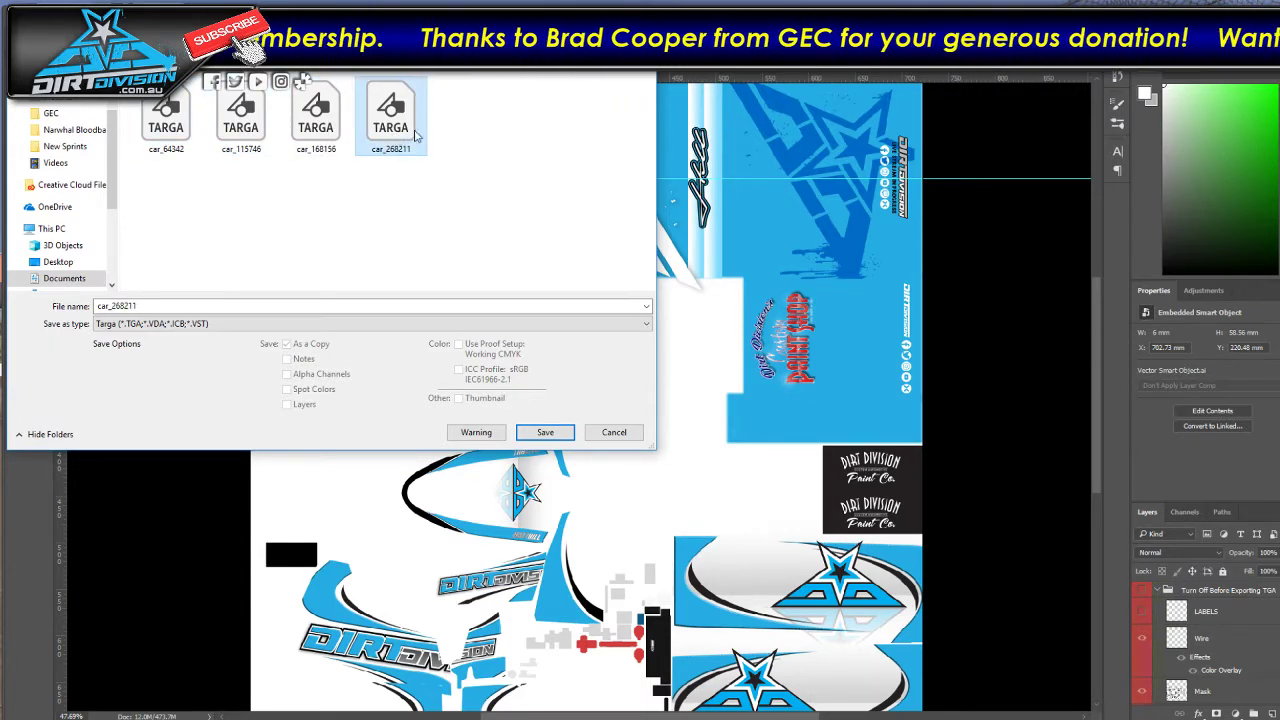
key(Delete)
click(315, 120)
key(Delete)
click(241, 120)
key(Delete)
click(172, 121)
key(Delete)
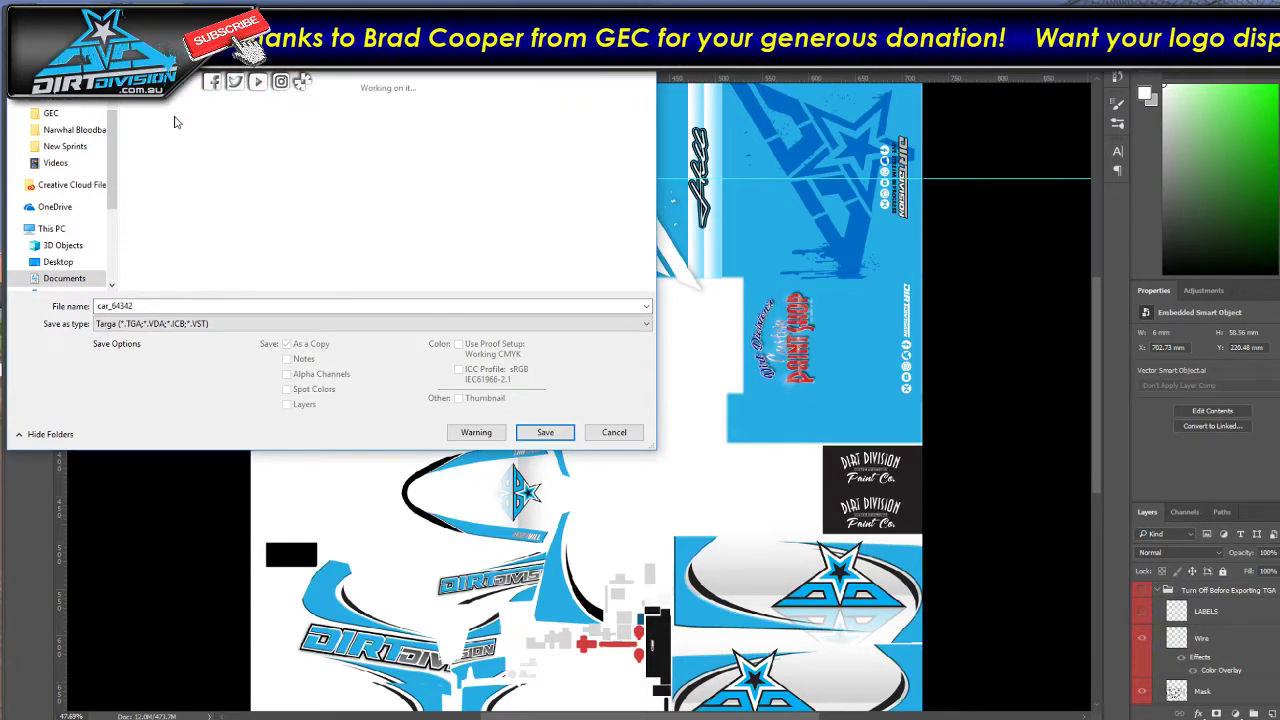
Step: Save the livery as a 24 bits/pixel Targa file named "car_" followed by the account's customer ID
click(180, 306)
click(187, 307)
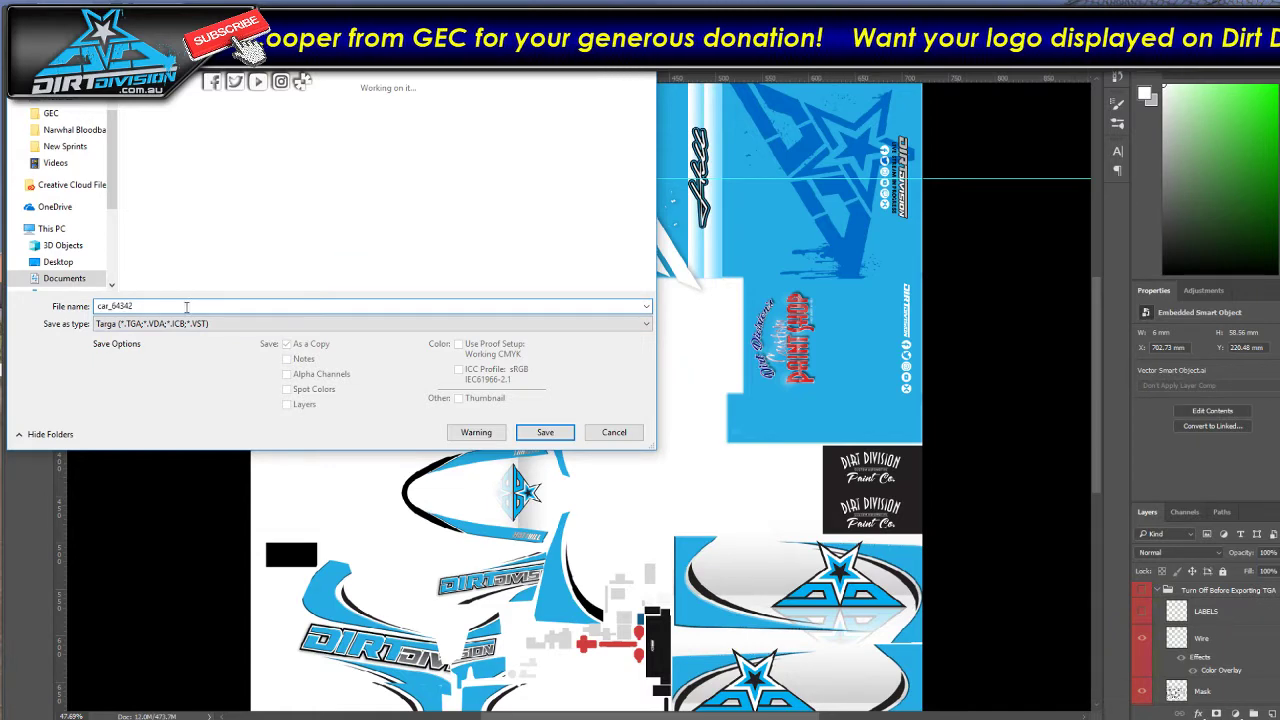
drag(127, 306, 79, 306)
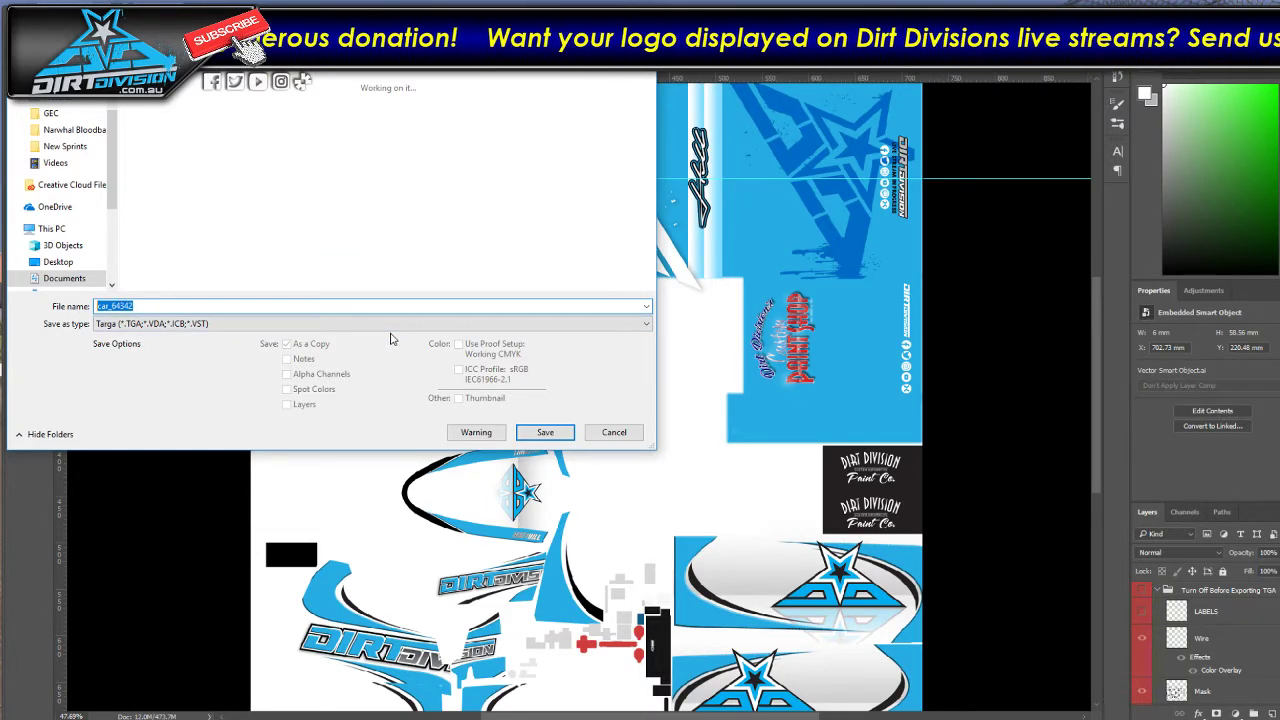
text(ca)
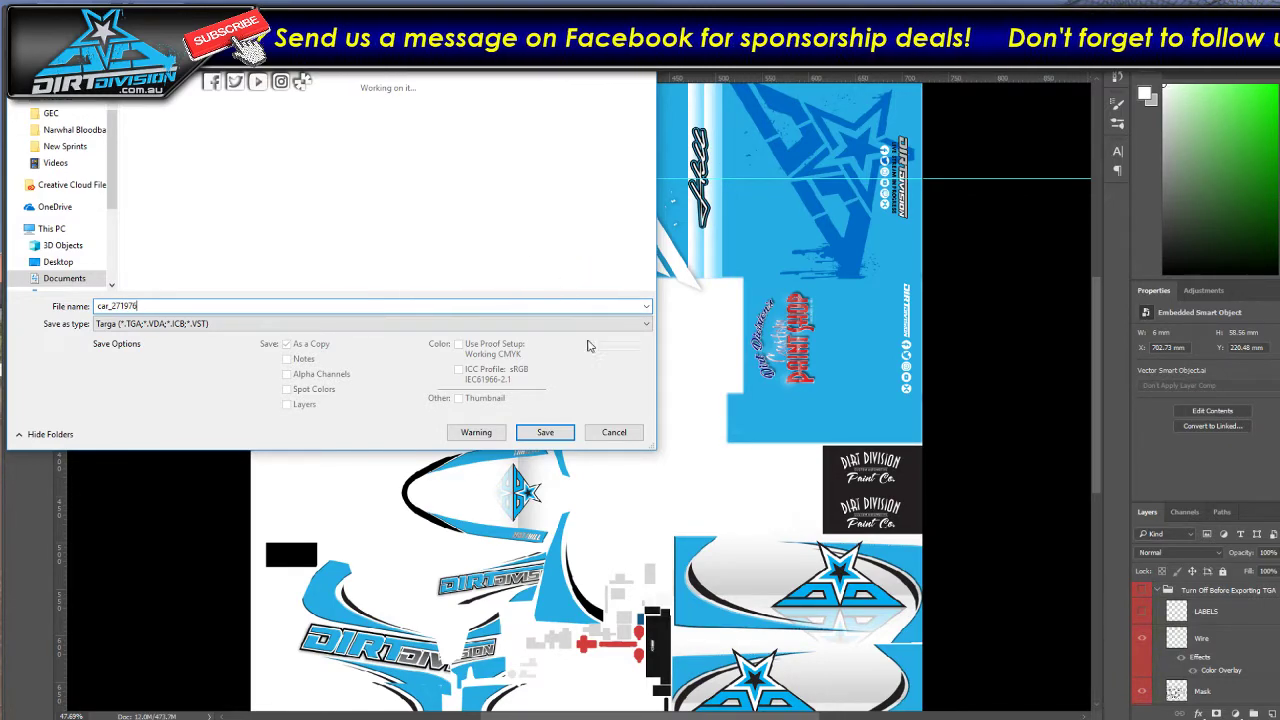
click(545, 432)
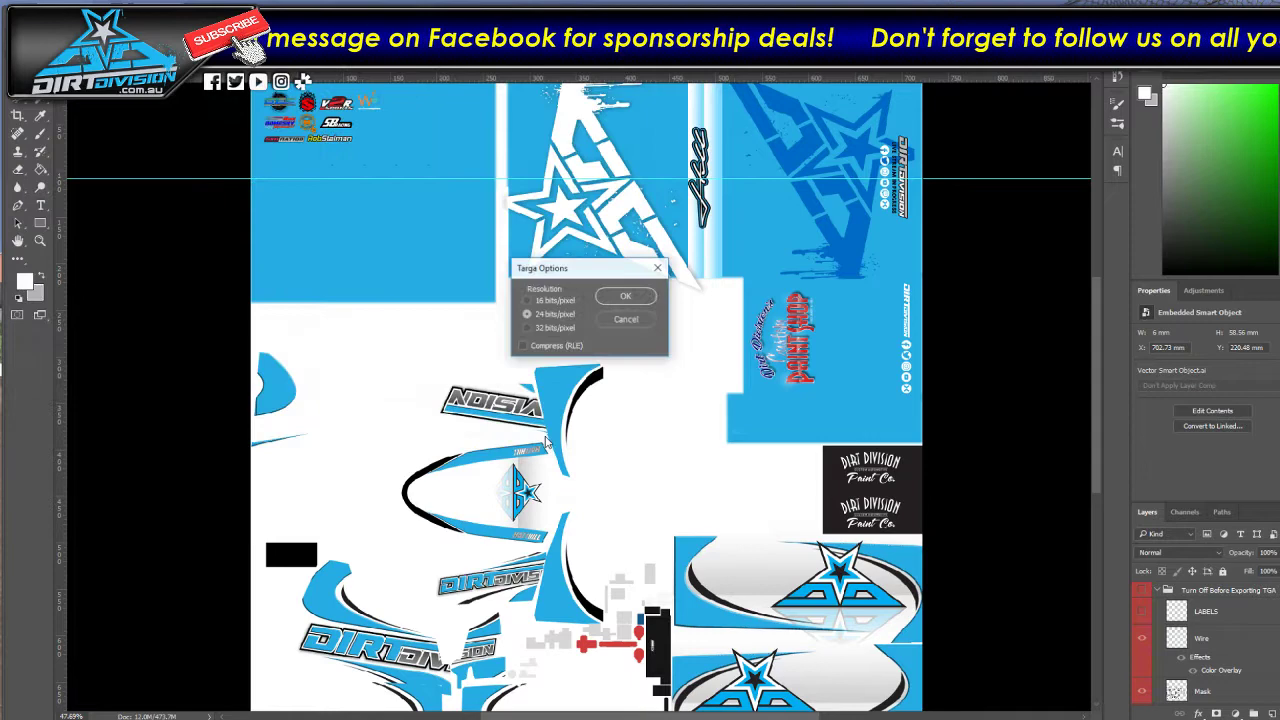
click(626, 297)
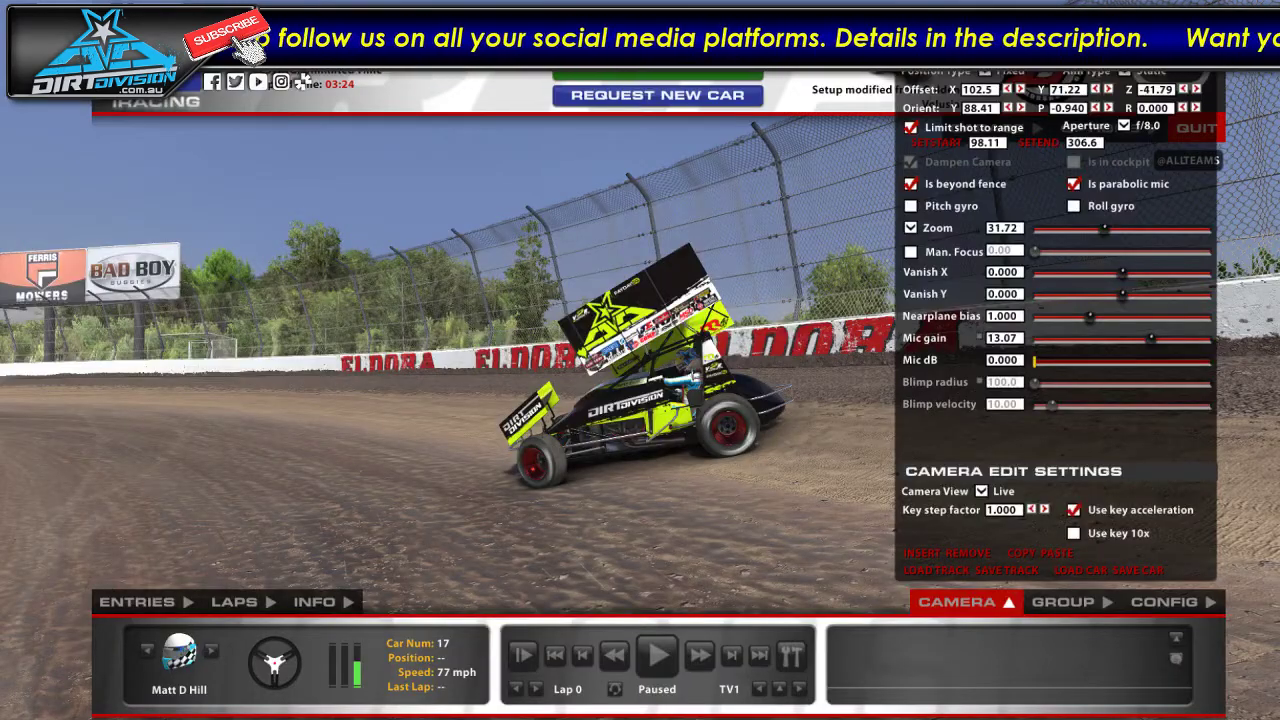
Step: Switch to iRacing and reload the car textures to apply the exported livery to the paused sprint car
key(ctrl+r)
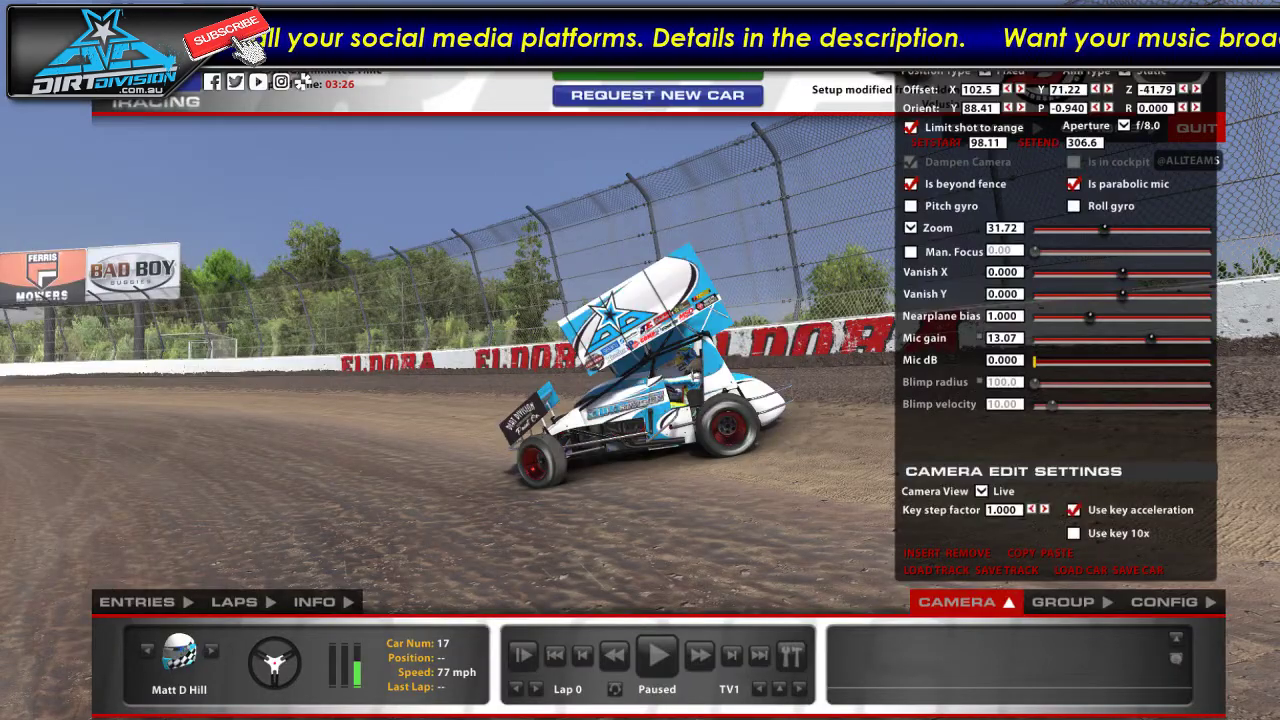
key(ctrl+F12)
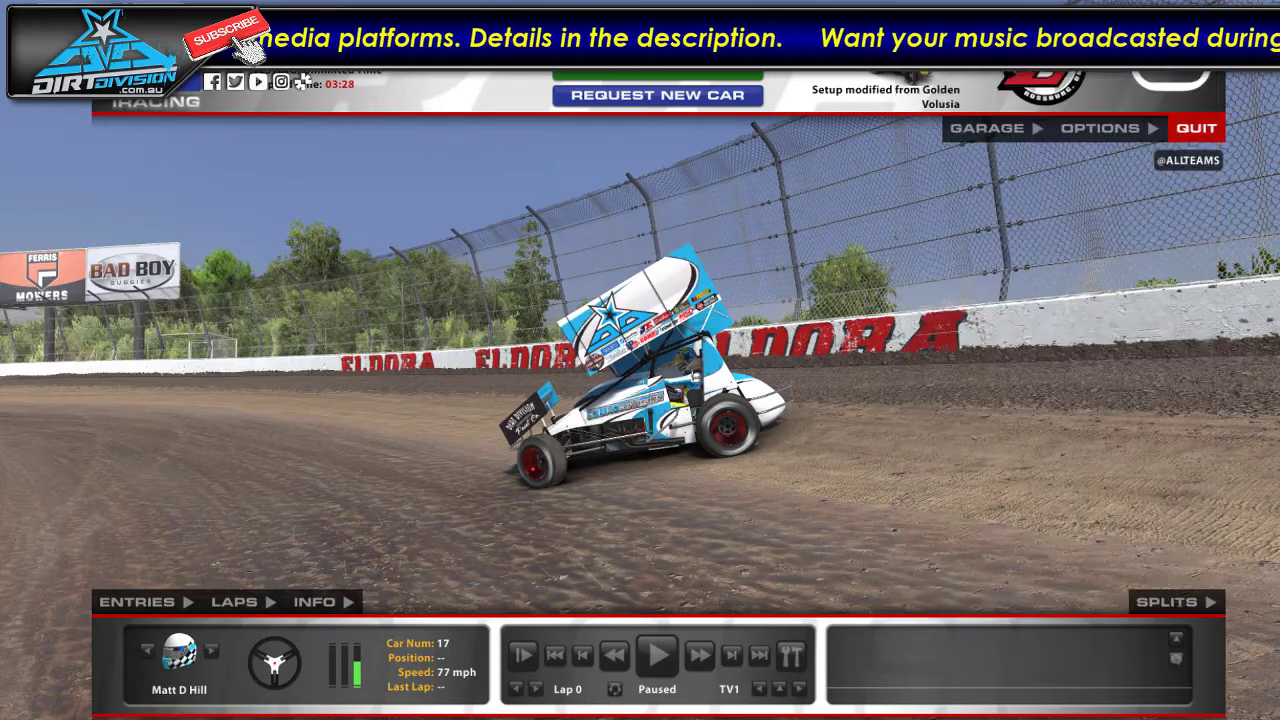
key(ctrl+F12)
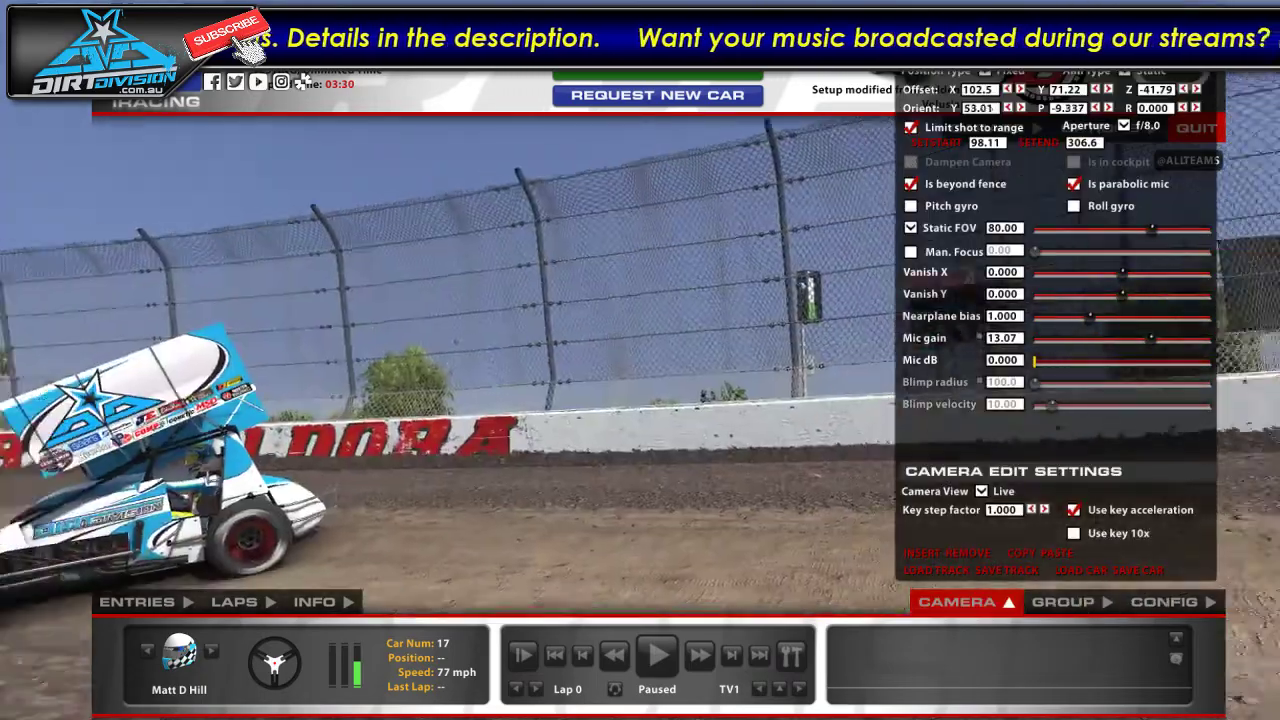
Step: Fly the camera around the car to inspect the livery from above, the front and close side-on, and close the camera tool
key(s)
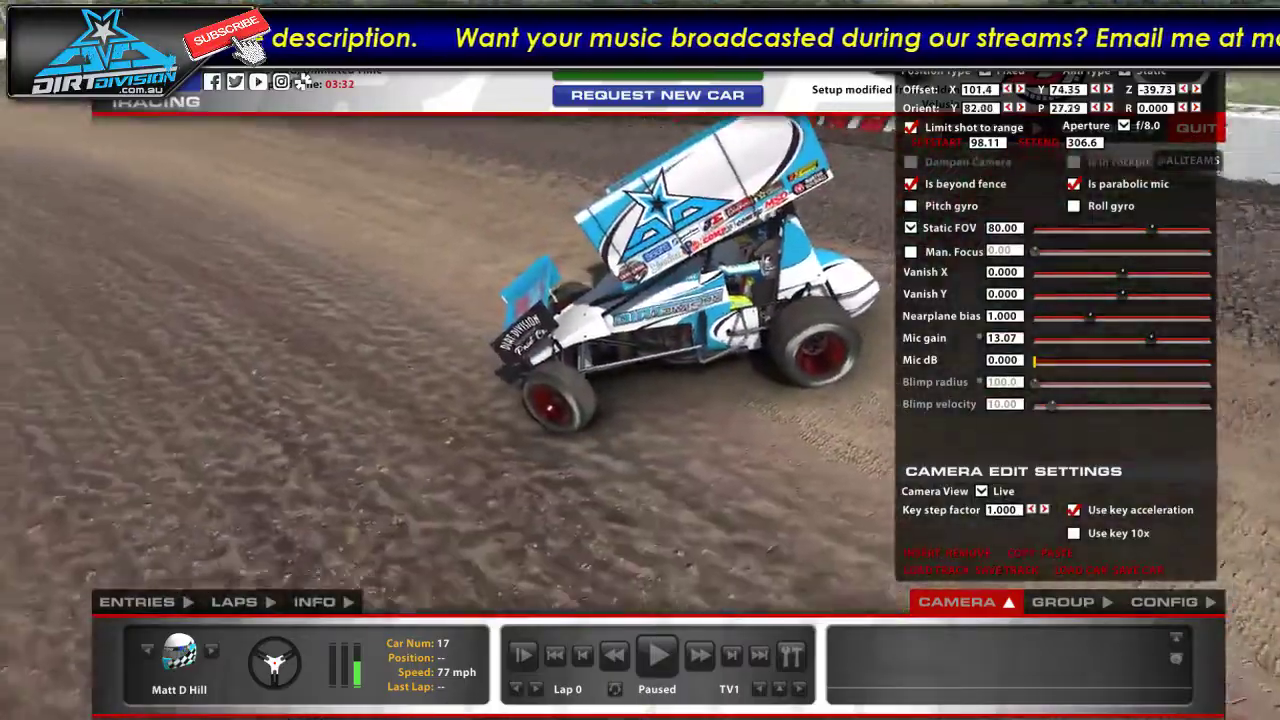
key(w)
key(a)
key(d)
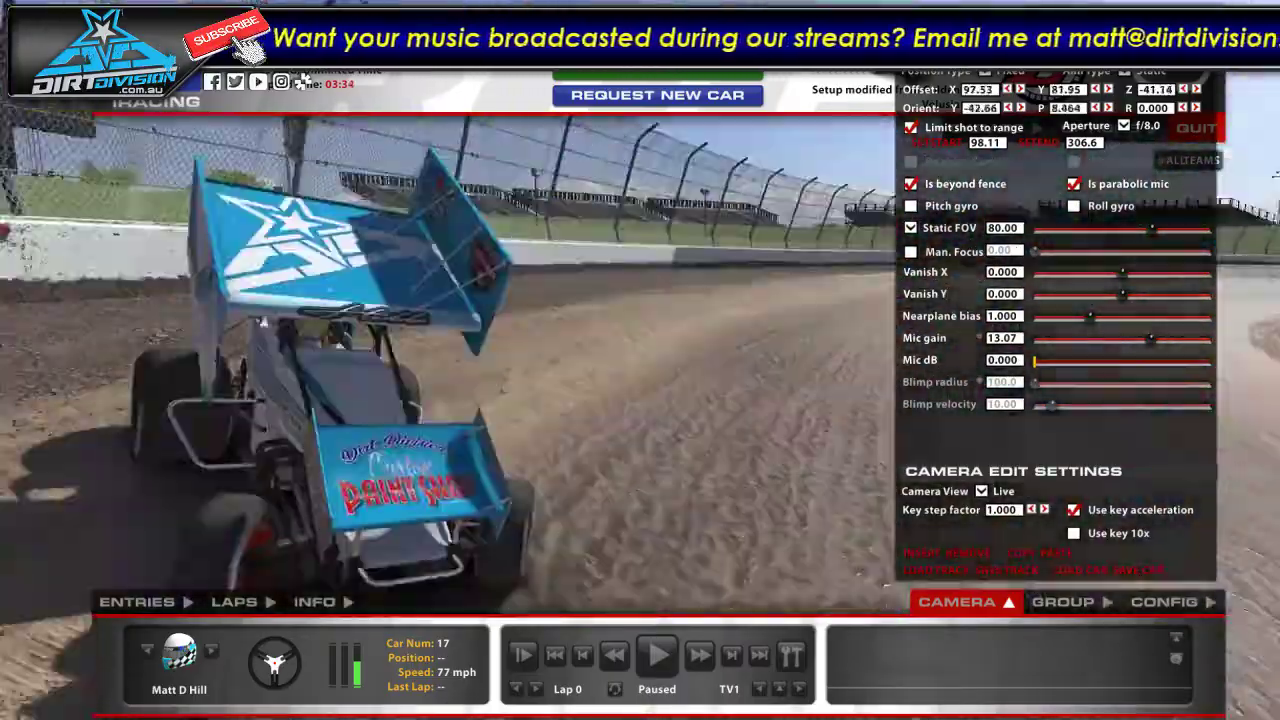
key(s)
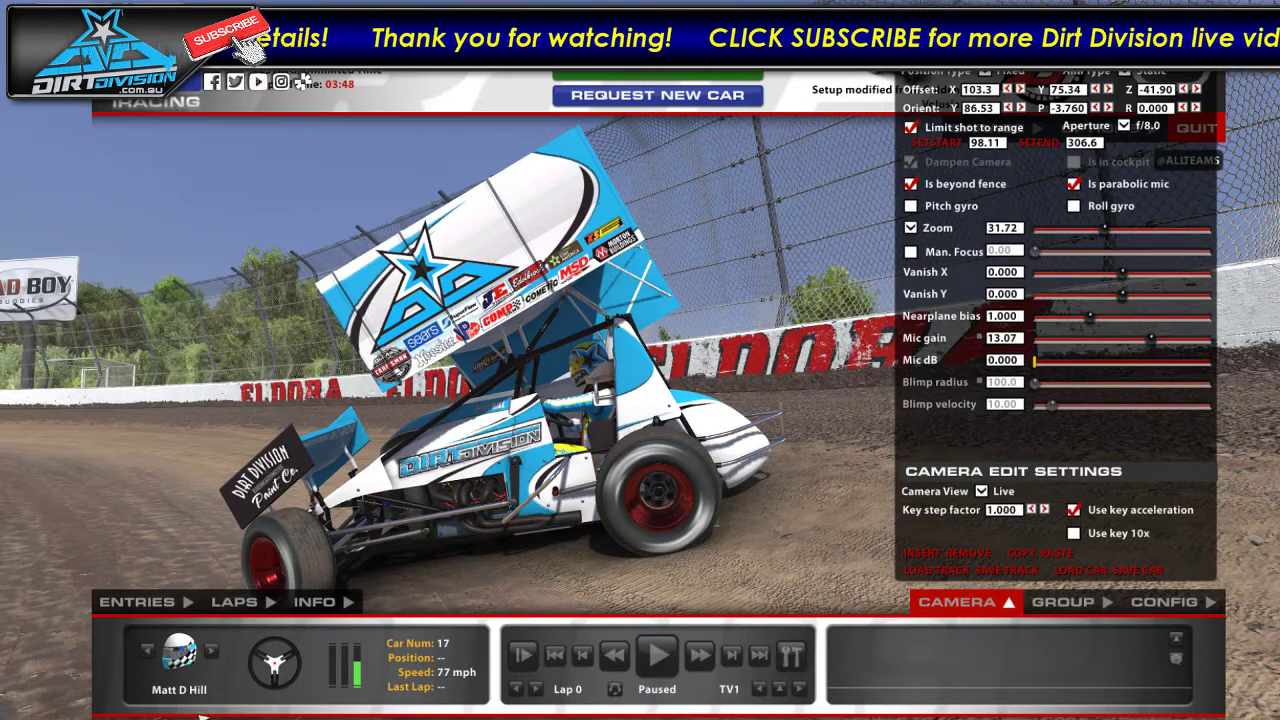
key(ctrl+F12)
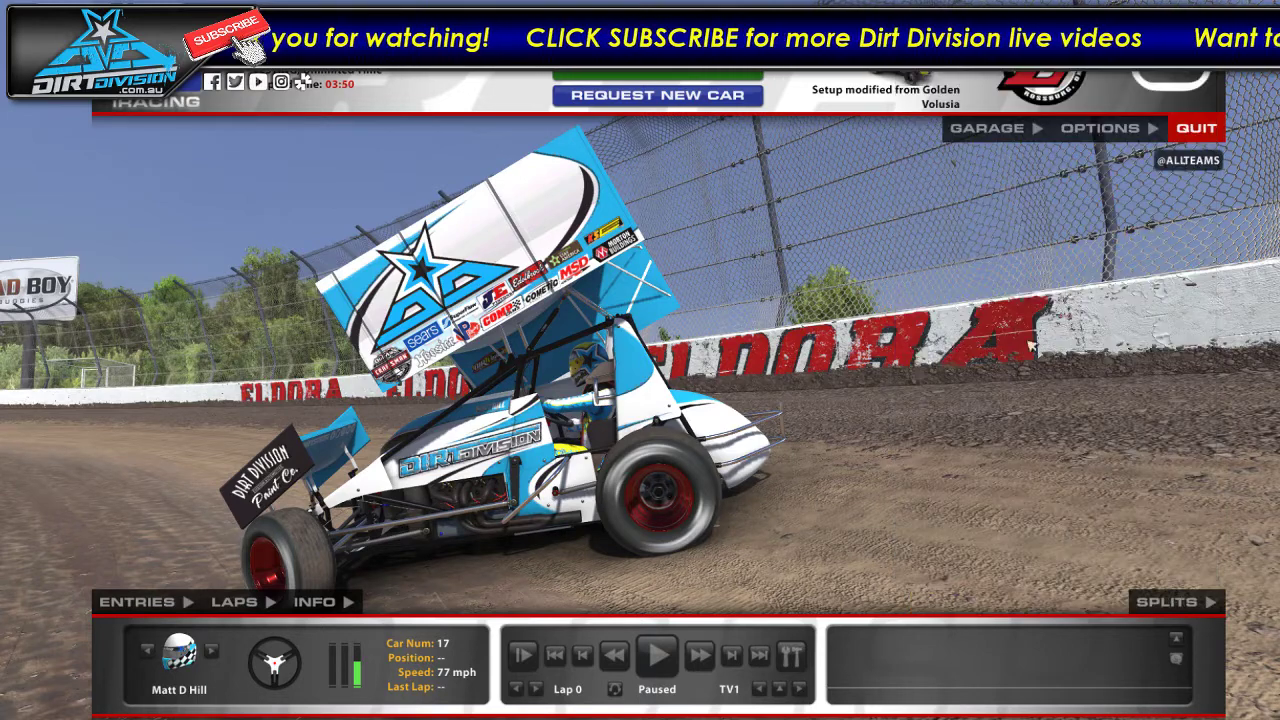
Step: Turn off hiding the car number while testing in the graphics options and accept the change
click(1096, 136)
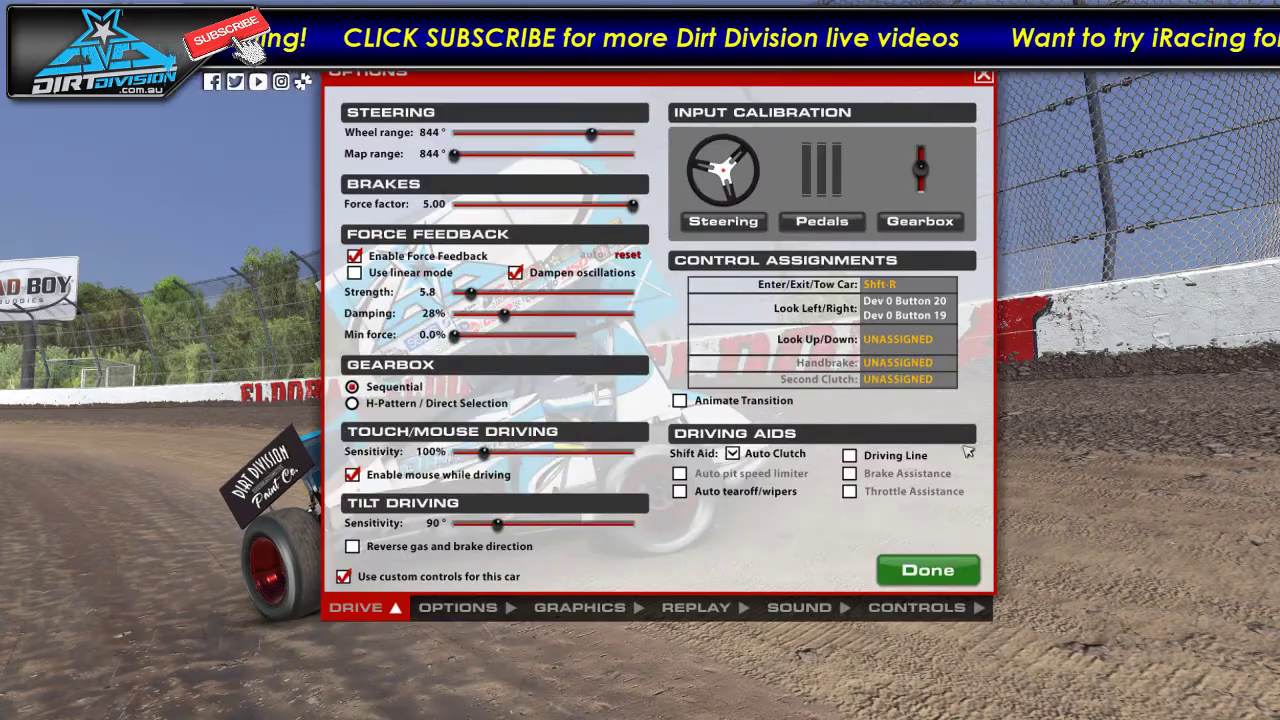
click(583, 606)
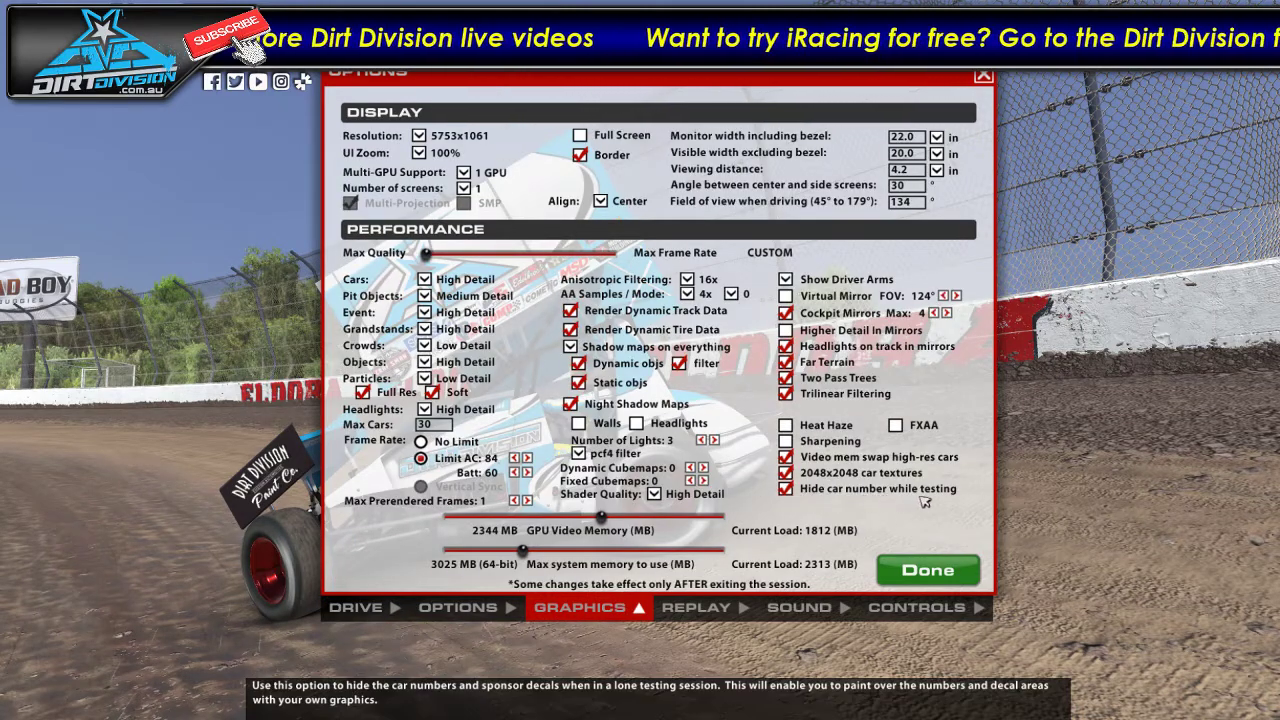
click(786, 489)
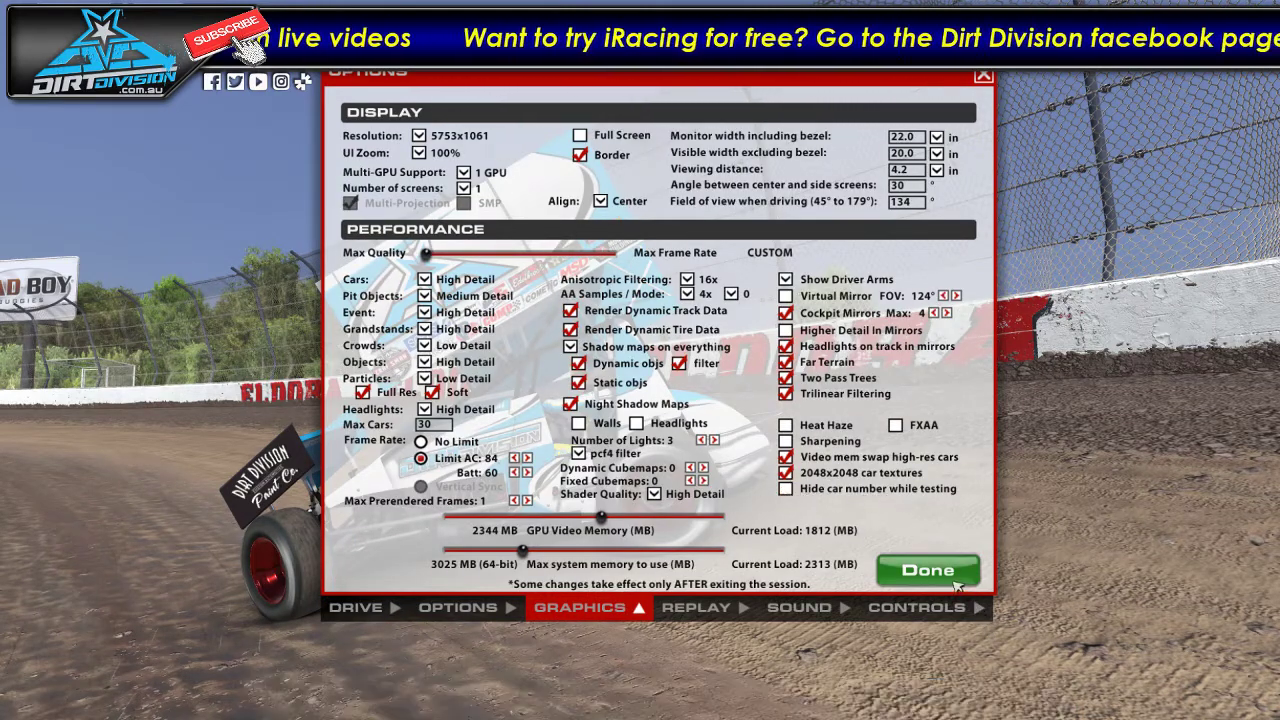
click(928, 570)
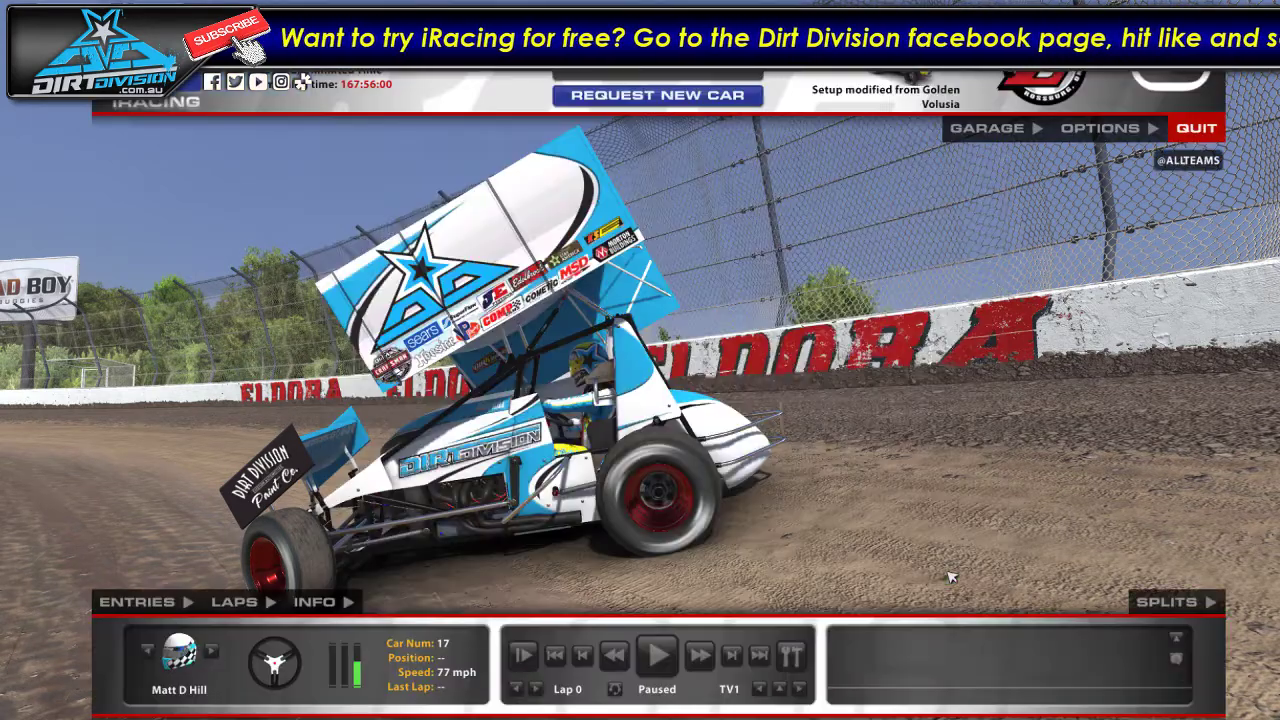